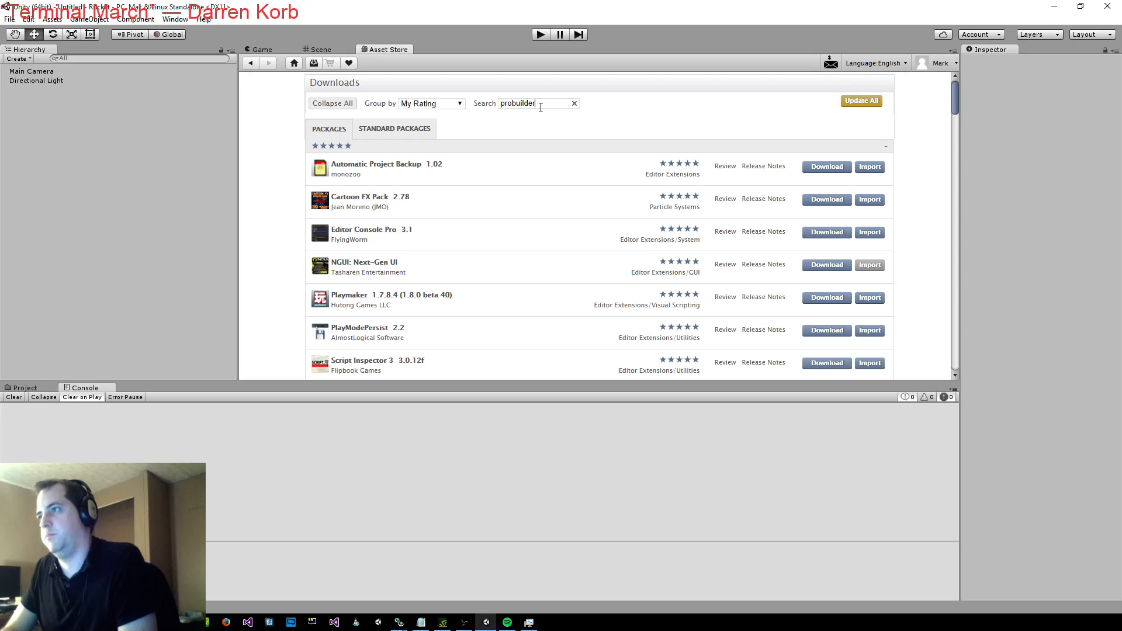
Import the ProBuilder Basic package from the Asset Store downloads into the project
click(874, 167)
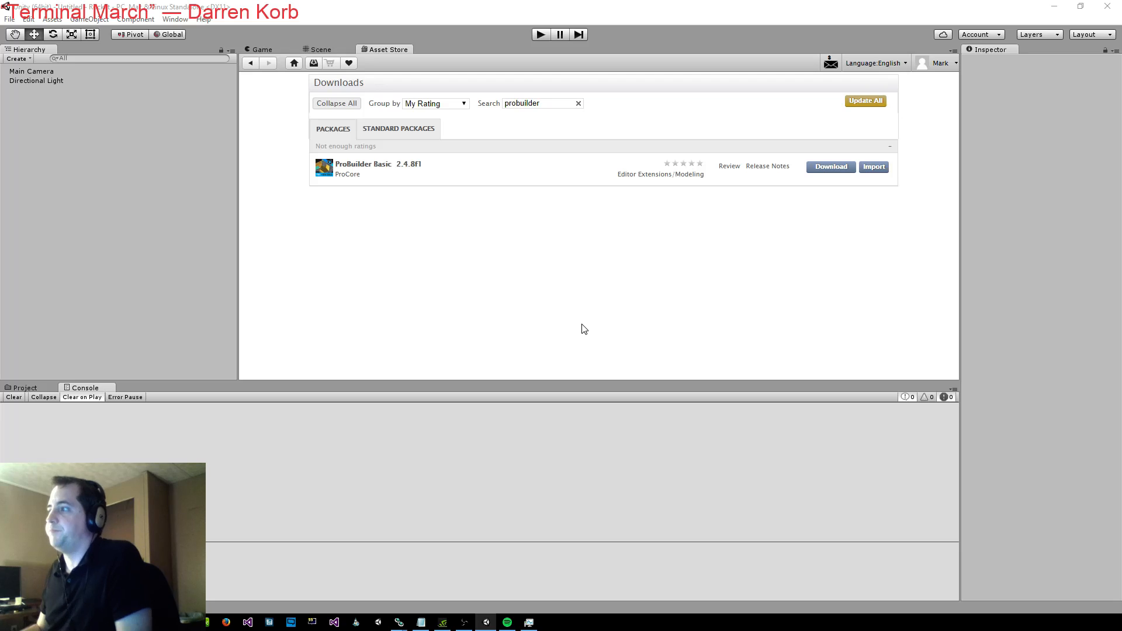
click(875, 167)
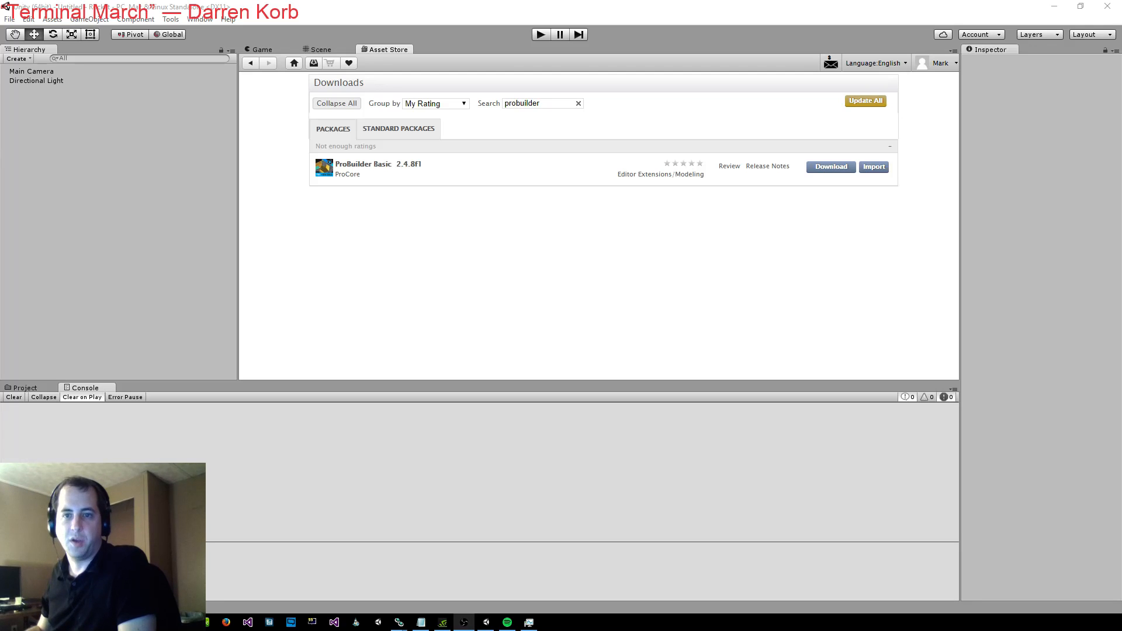
click(619, 232)
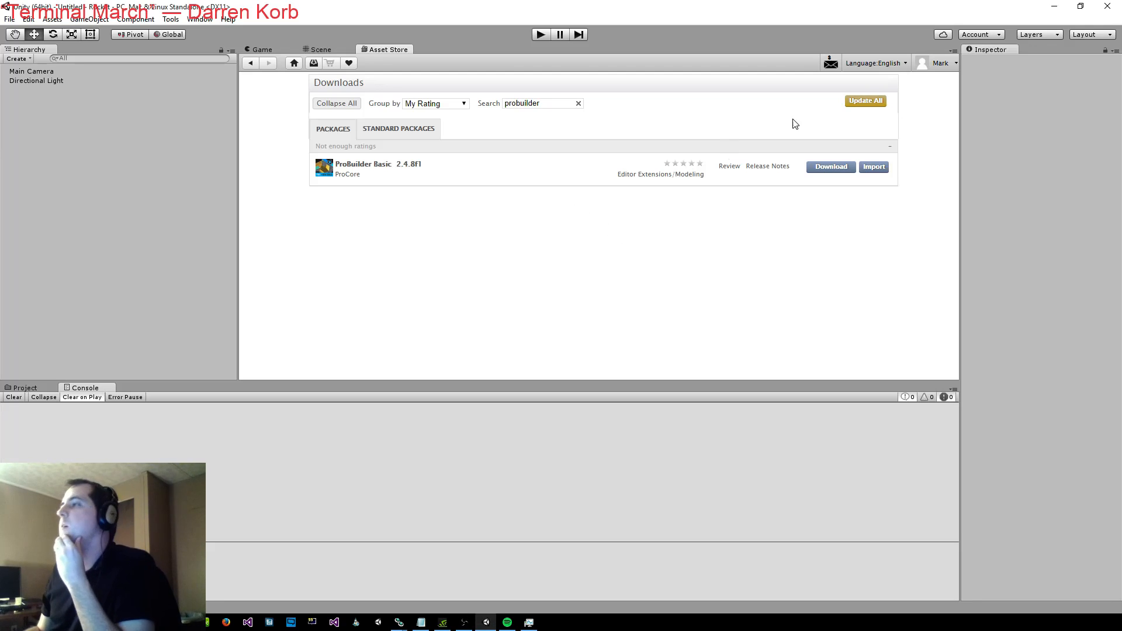
Show the Scene view and open the ProBuilder Basic window
click(271, 49)
click(324, 49)
scroll(631, 197, down, 2)
scroll(636, 200, up, 9)
right_drag(636, 200, 644, 177)
middle_drag(690, 188, 638, 241)
scroll(626, 262, up, 4)
right_drag(625, 262, 573, 349)
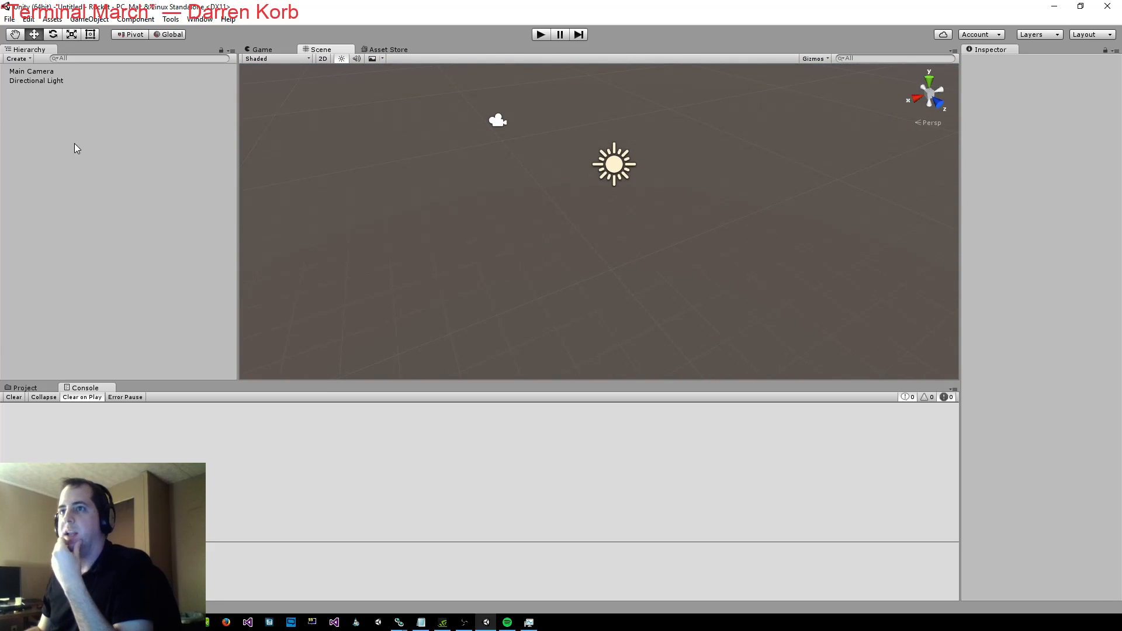
click(170, 18)
mouse_move(205, 32)
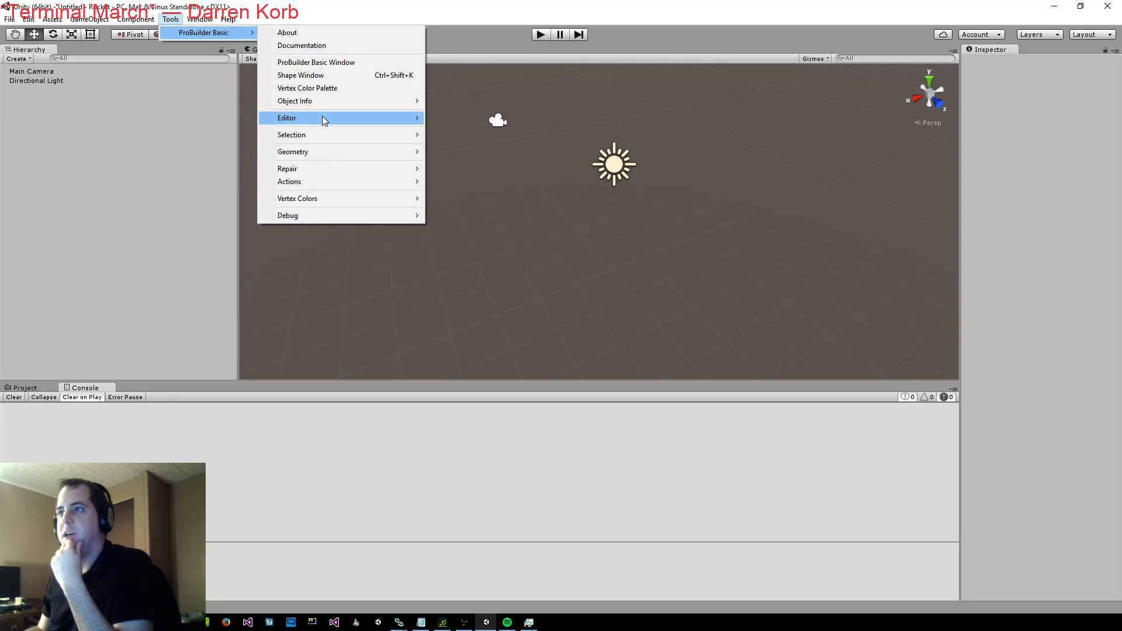
click(325, 63)
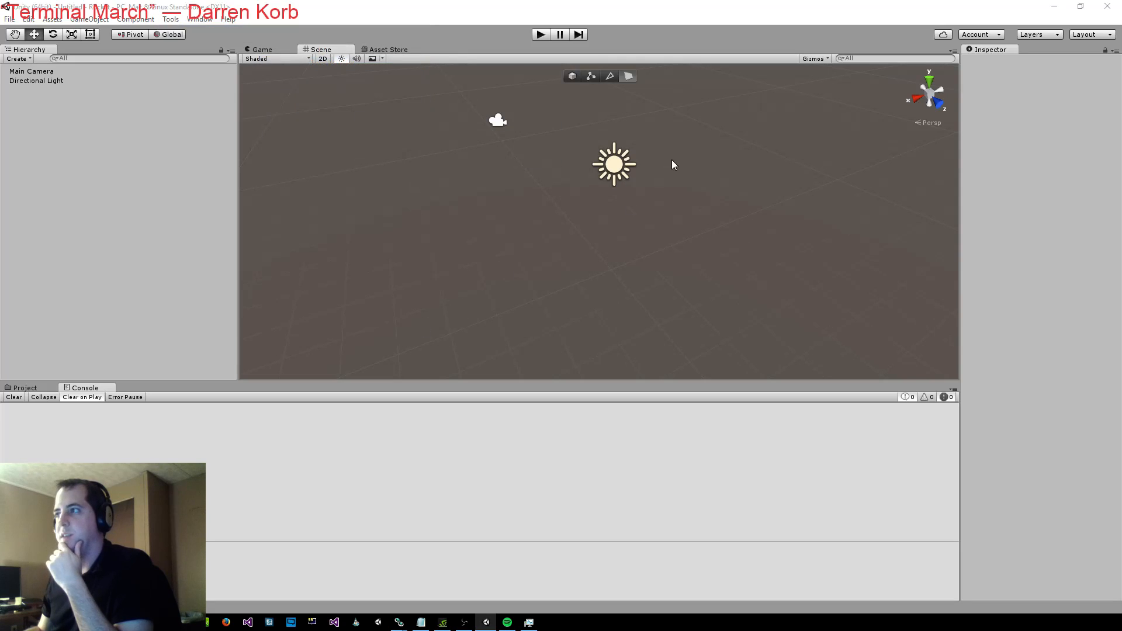
Bring up the ProBuilder Basic window again and move it into view beneath the scene objects in the Hierarchy
click(572, 76)
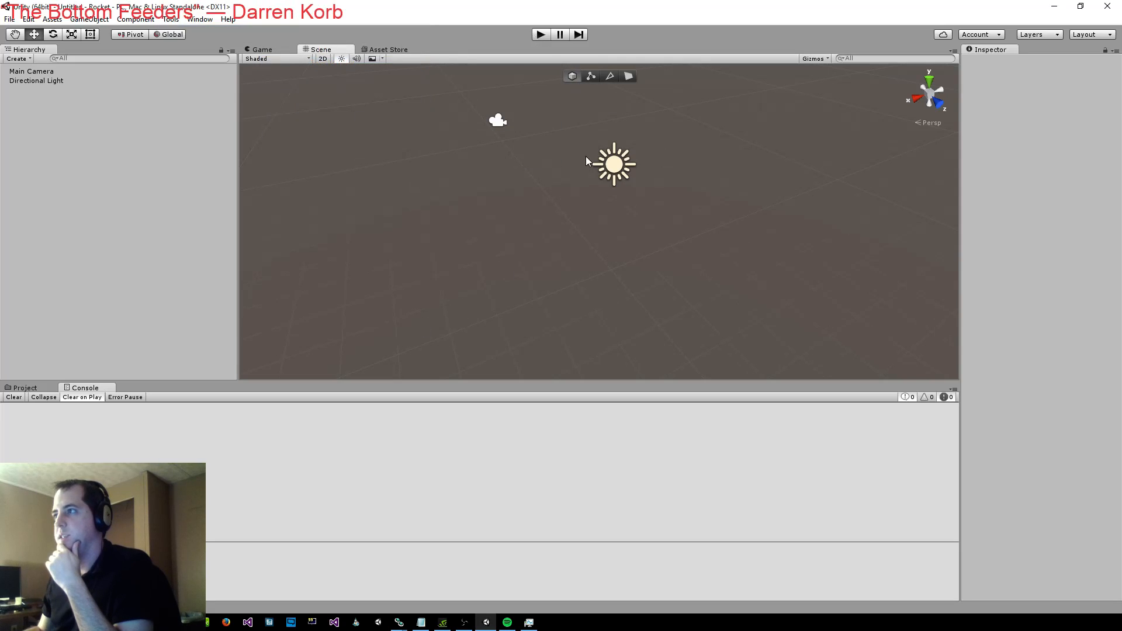
click(610, 76)
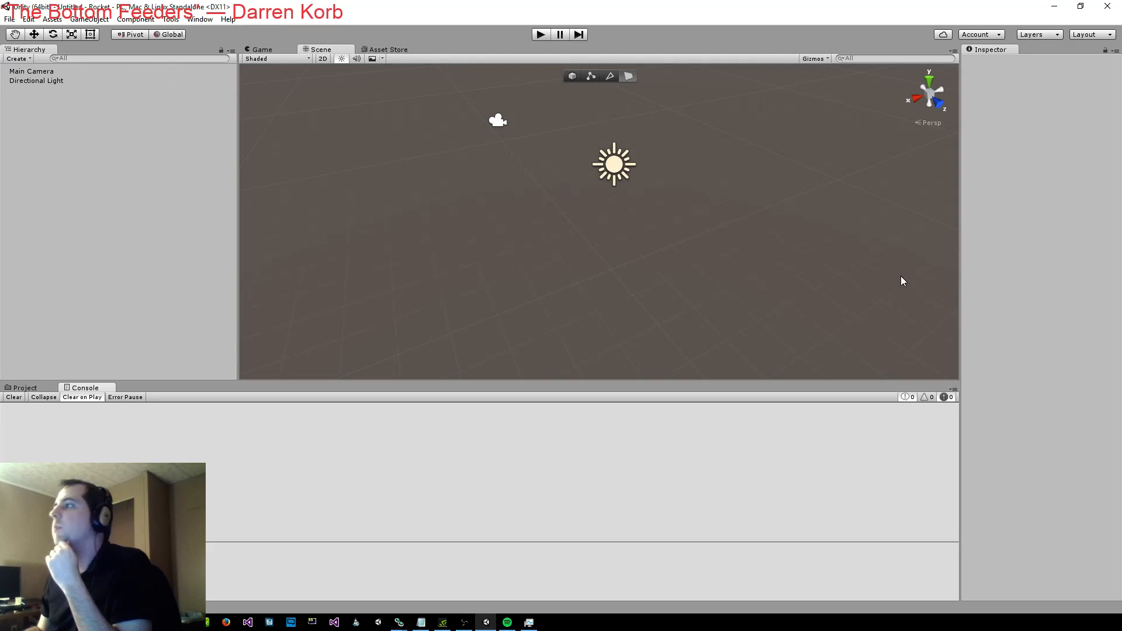
click(135, 19)
mouse_move(177, 21)
mouse_move(211, 33)
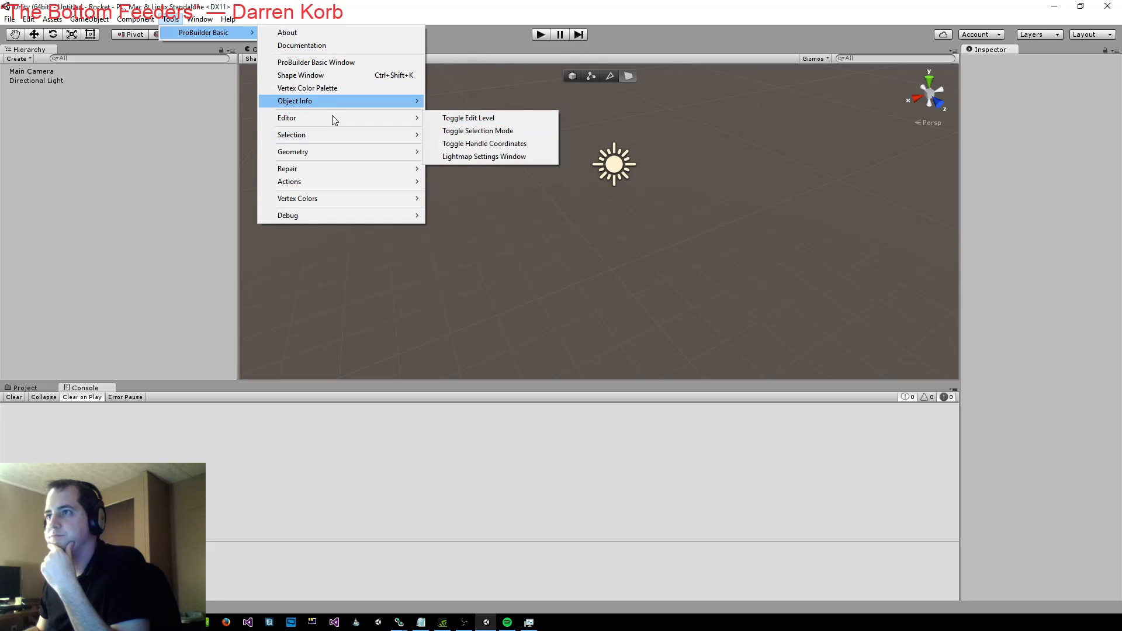
click(321, 64)
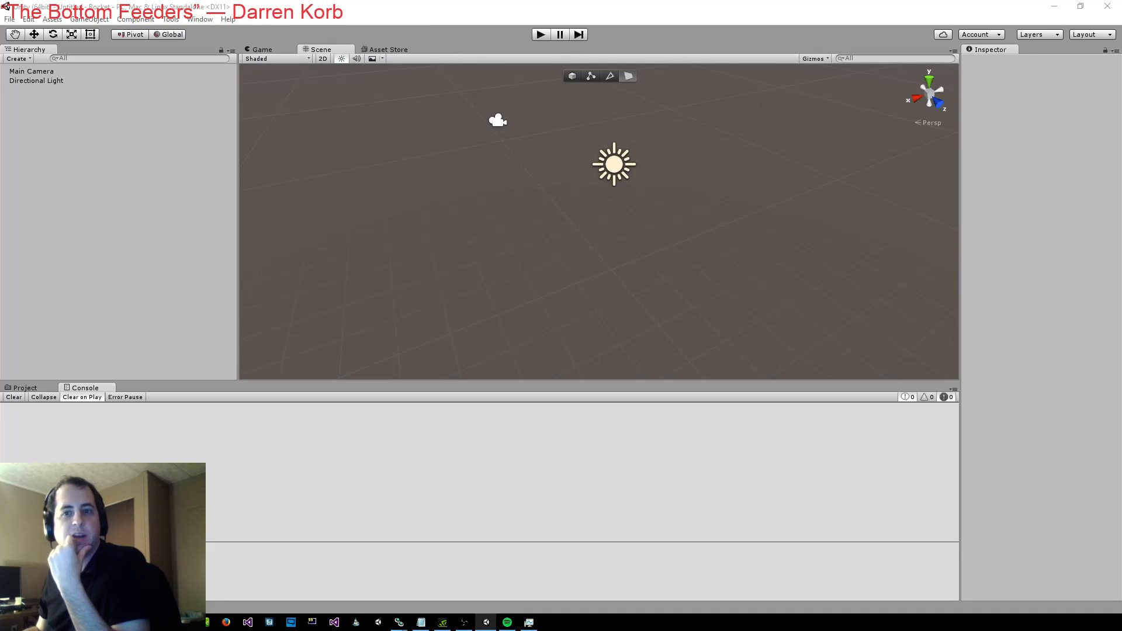
click(539, 159)
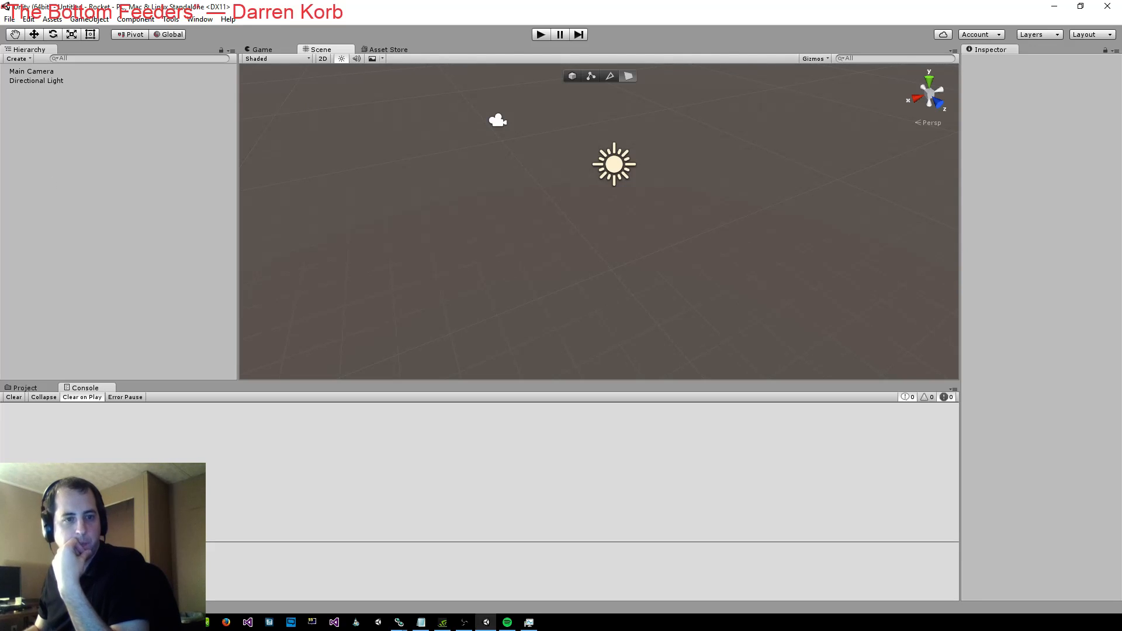
drag(365, 404, 117, 191)
Start a new ProBuilder cube shape and set its Y position to 0
click(122, 229)
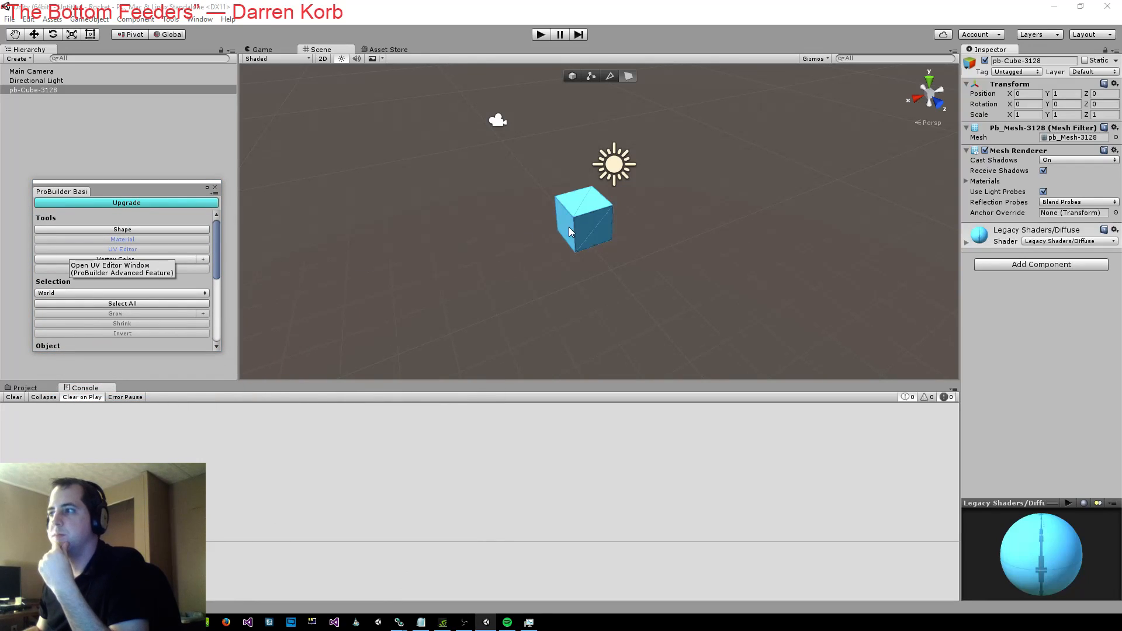
right_drag(643, 249, 660, 225)
click(1065, 93)
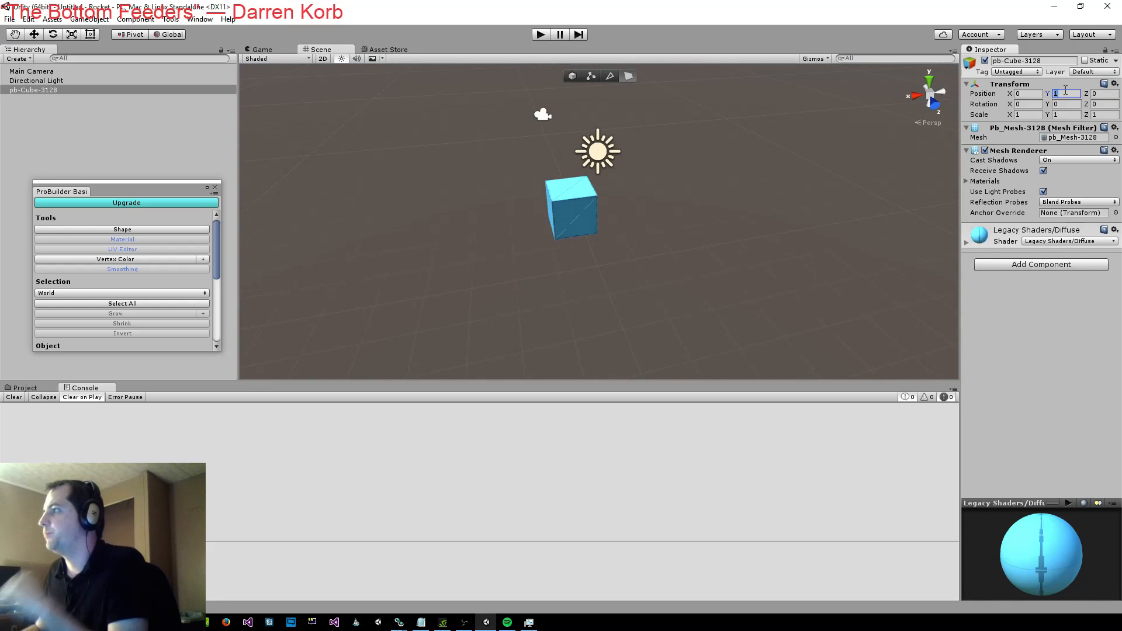
text(0)
click(565, 232)
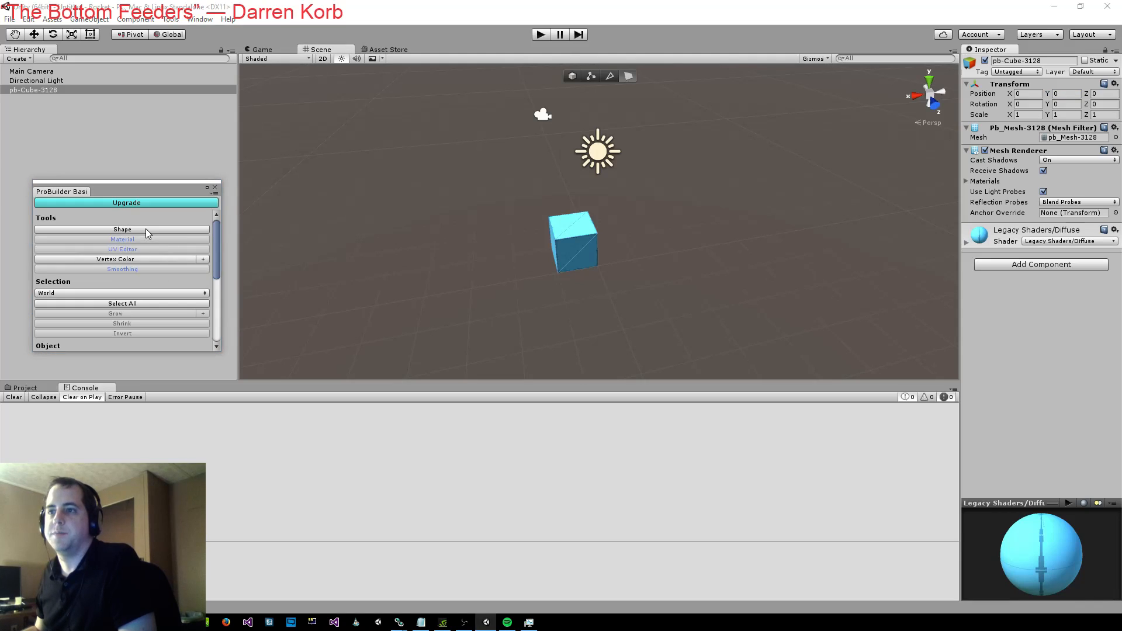
Select the preview cube and try the edge, face and object editing modes on it
click(499, 262)
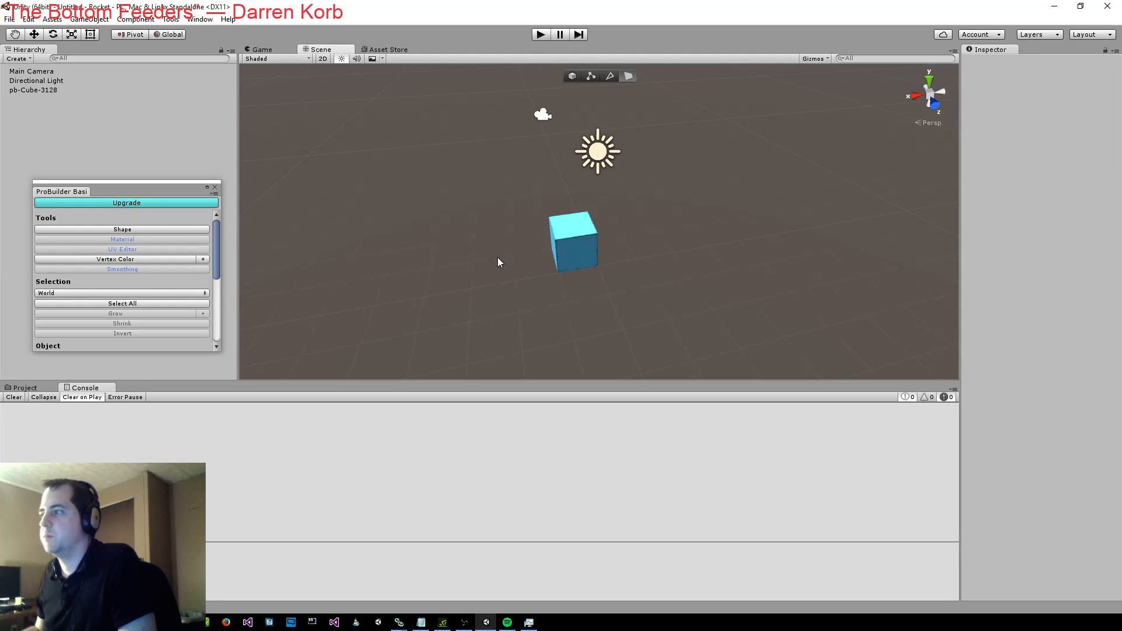
click(573, 250)
key(w)
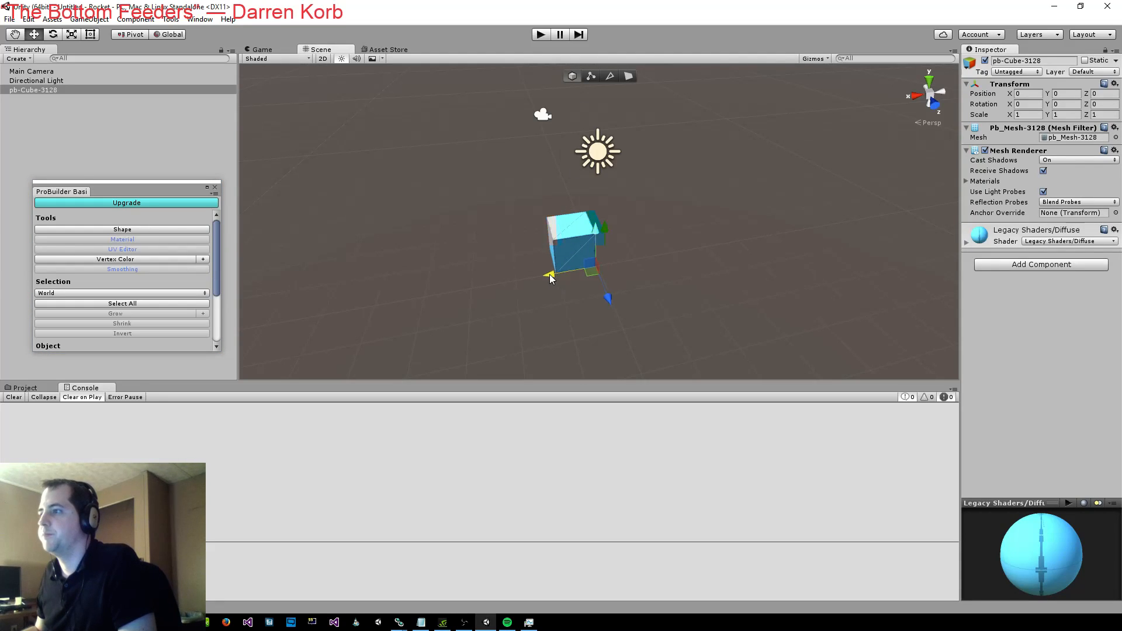
click(609, 76)
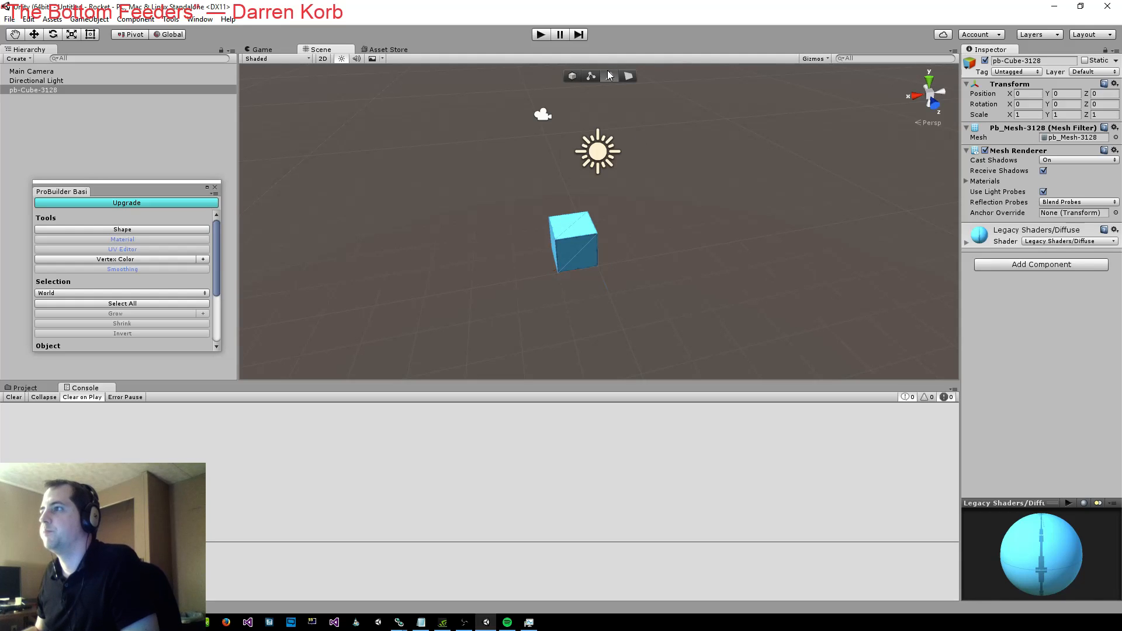
click(628, 76)
alt+drag(617, 234, 380, 219)
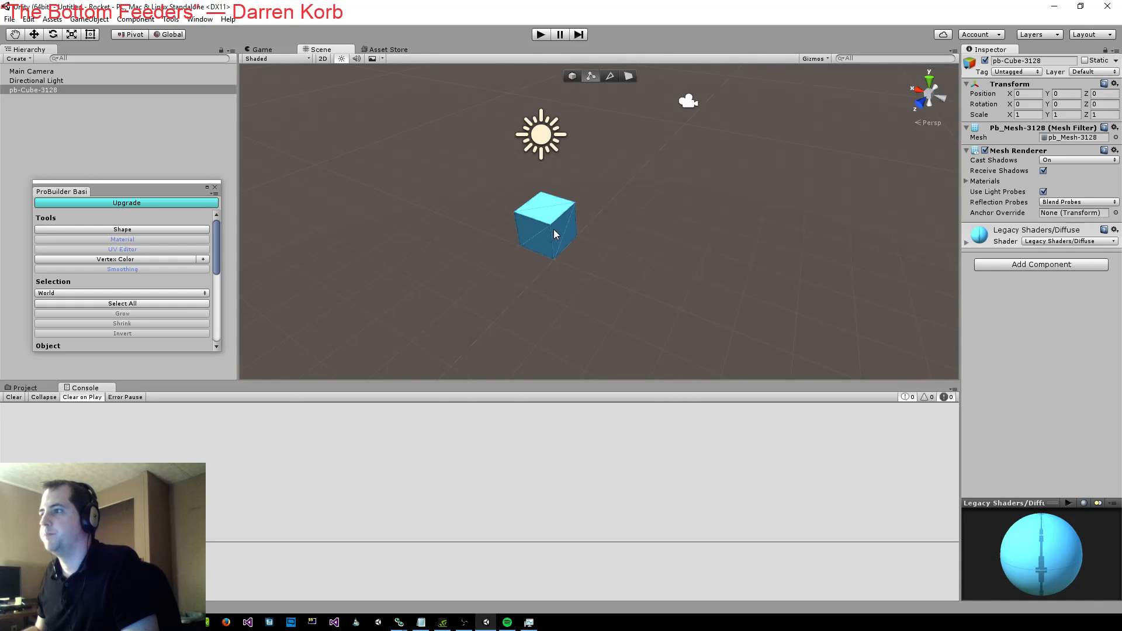
click(571, 77)
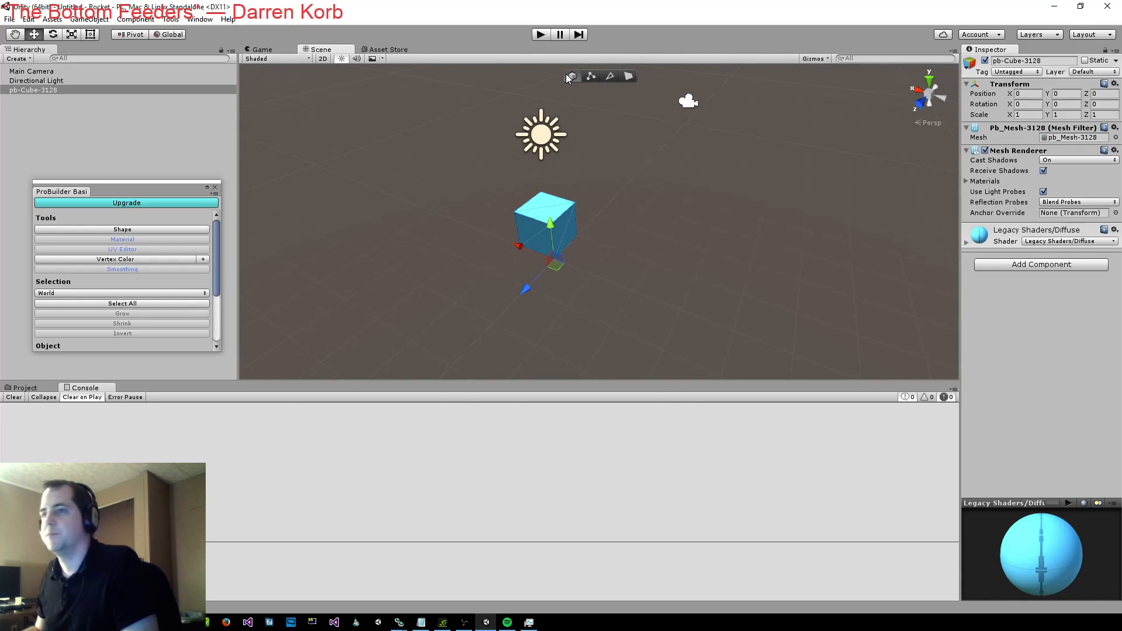
Expand the Vertex Color options and look through ProBuilder's selection and object tools
click(203, 259)
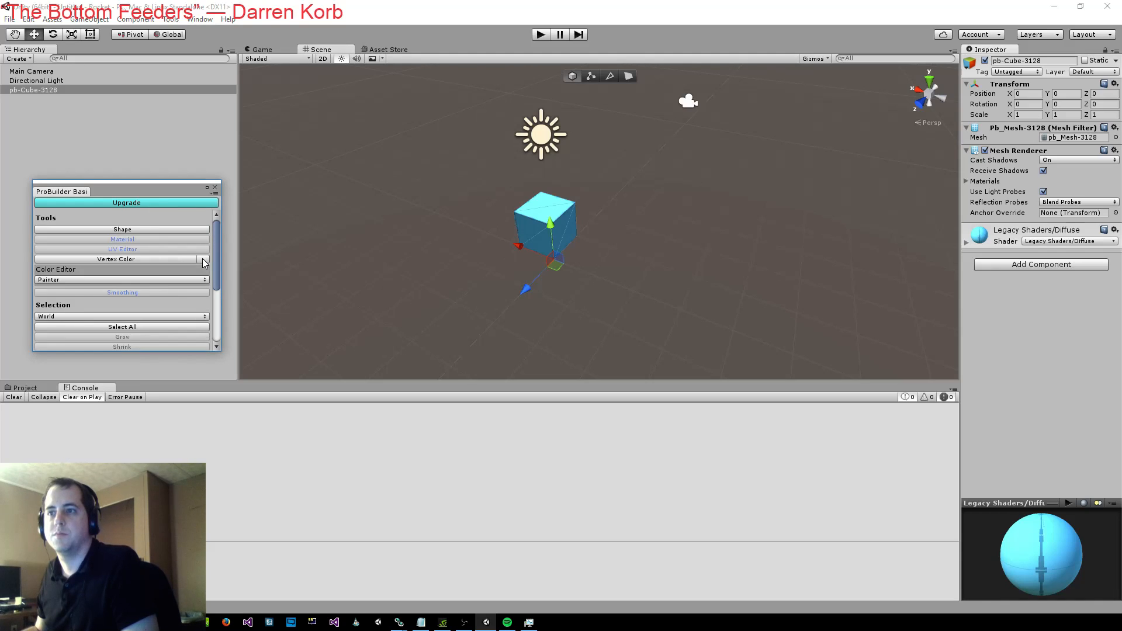
click(143, 282)
click(139, 282)
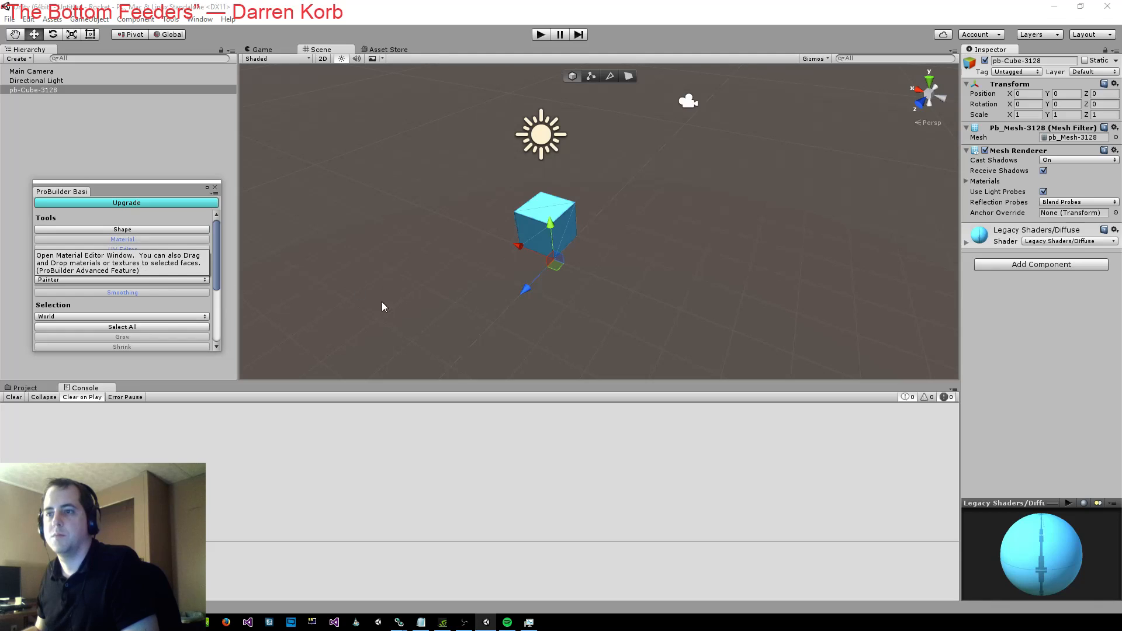
click(165, 317)
drag(216, 282, 222, 325)
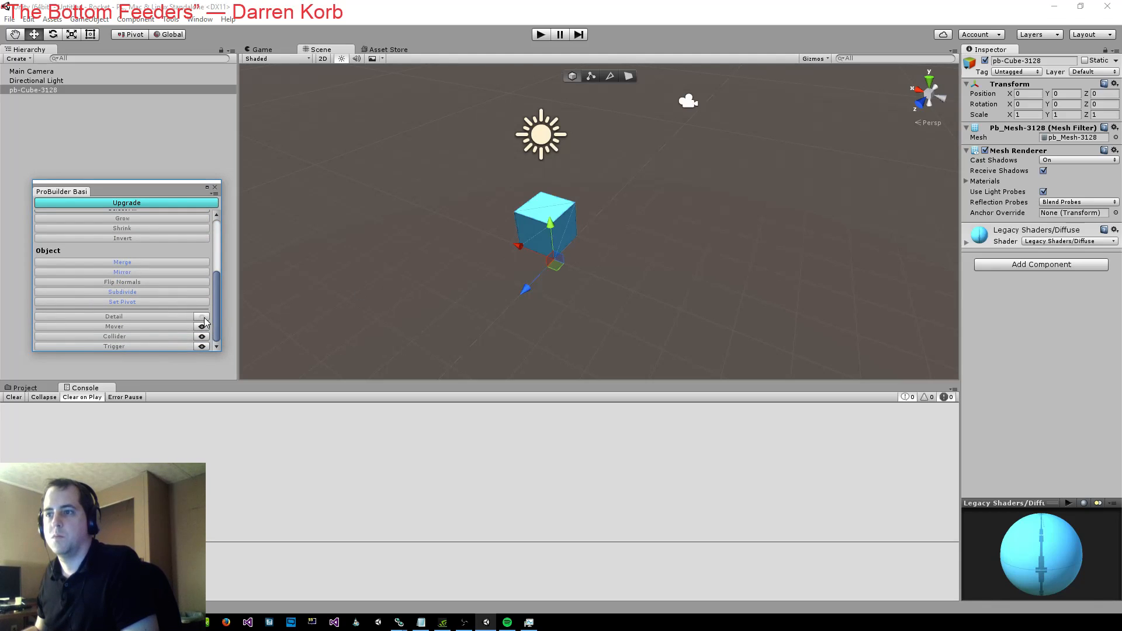
Try to select the preview cube's individual vertices, edges and faces in their respective editing modes
click(602, 228)
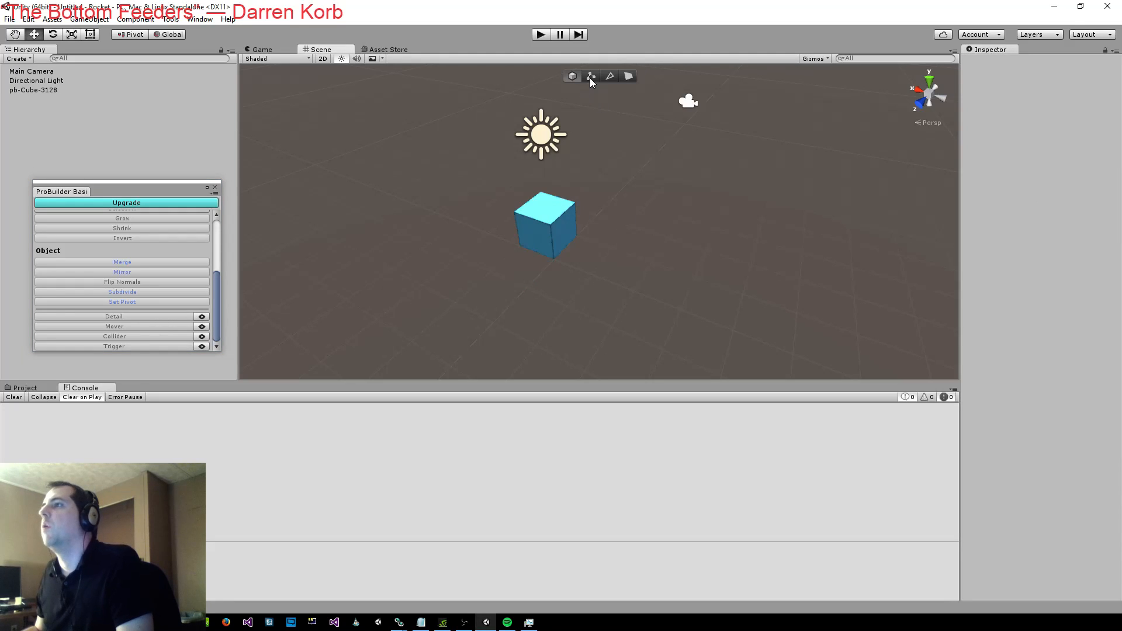
click(591, 77)
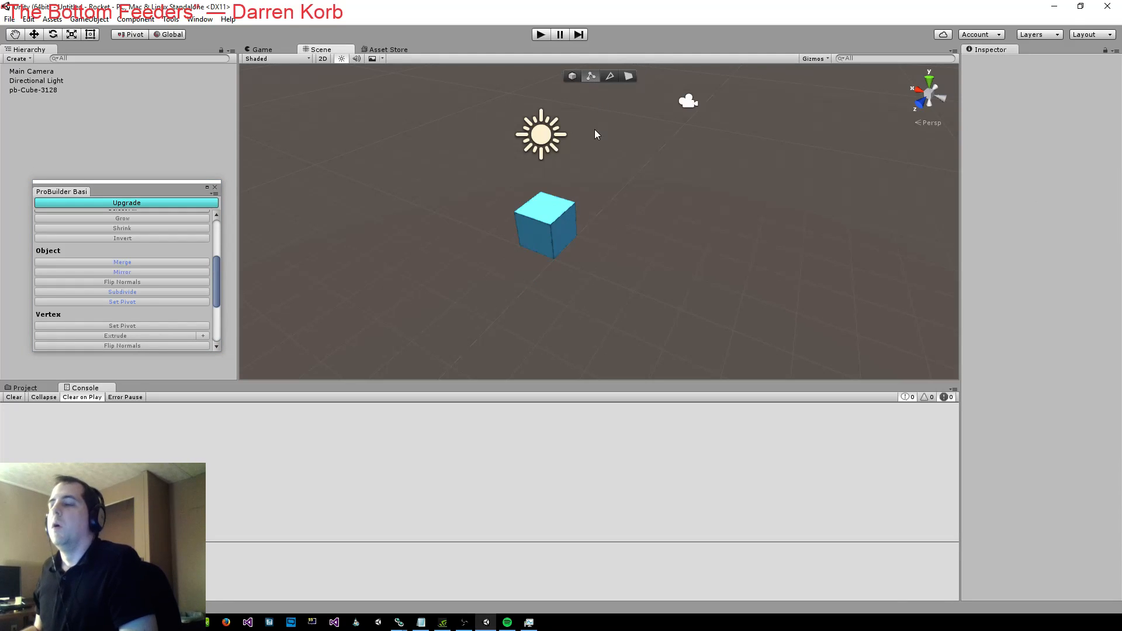
click(564, 218)
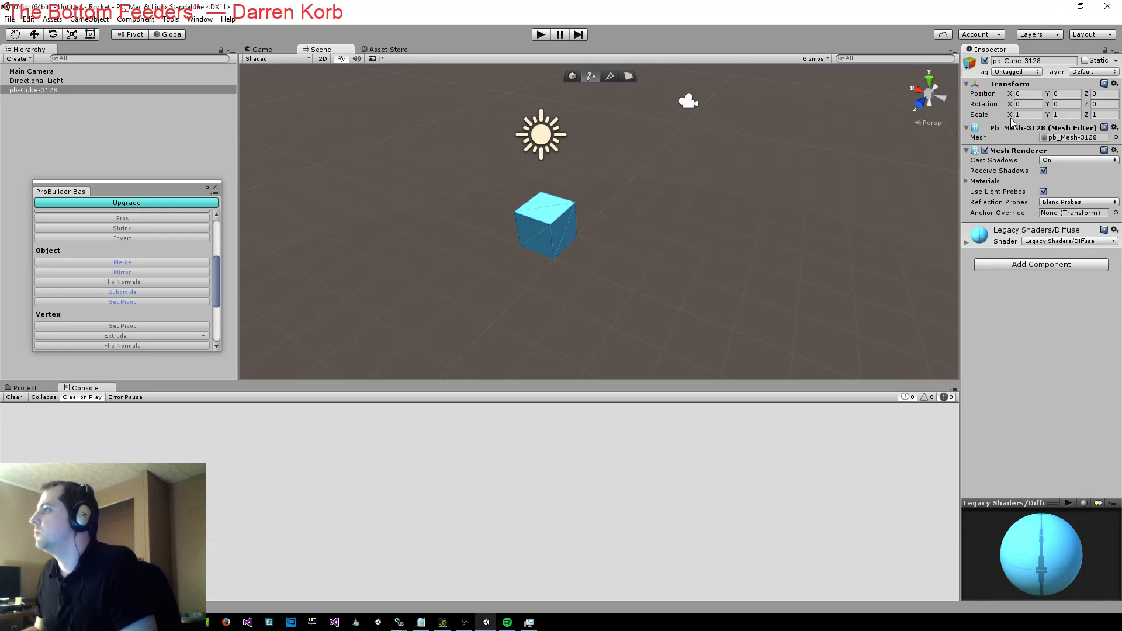
click(611, 76)
drag(553, 219, 595, 270)
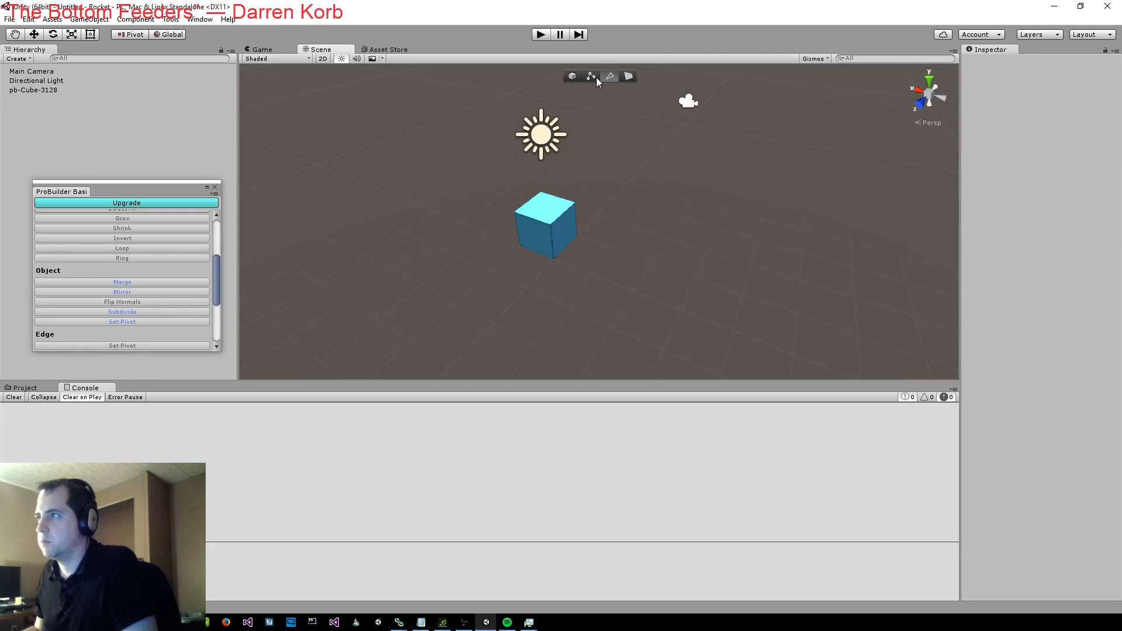
click(628, 77)
click(559, 224)
drag(565, 231, 592, 234)
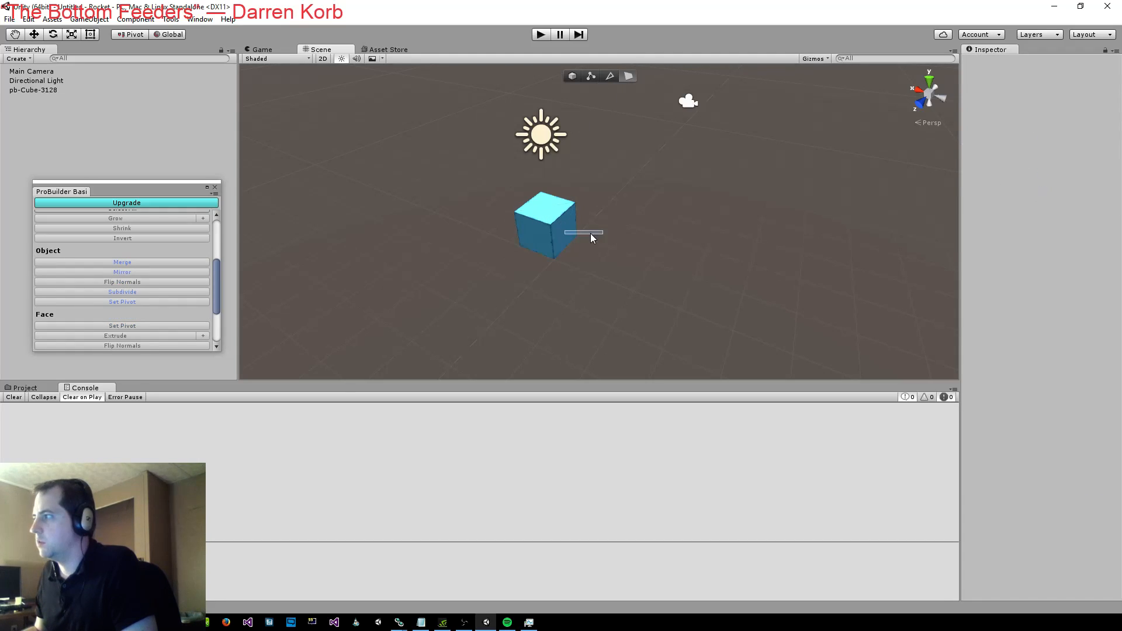
click(552, 225)
View the ProBuilder Advanced upgrade page in the Asset Store and return to the Scene view
click(217, 240)
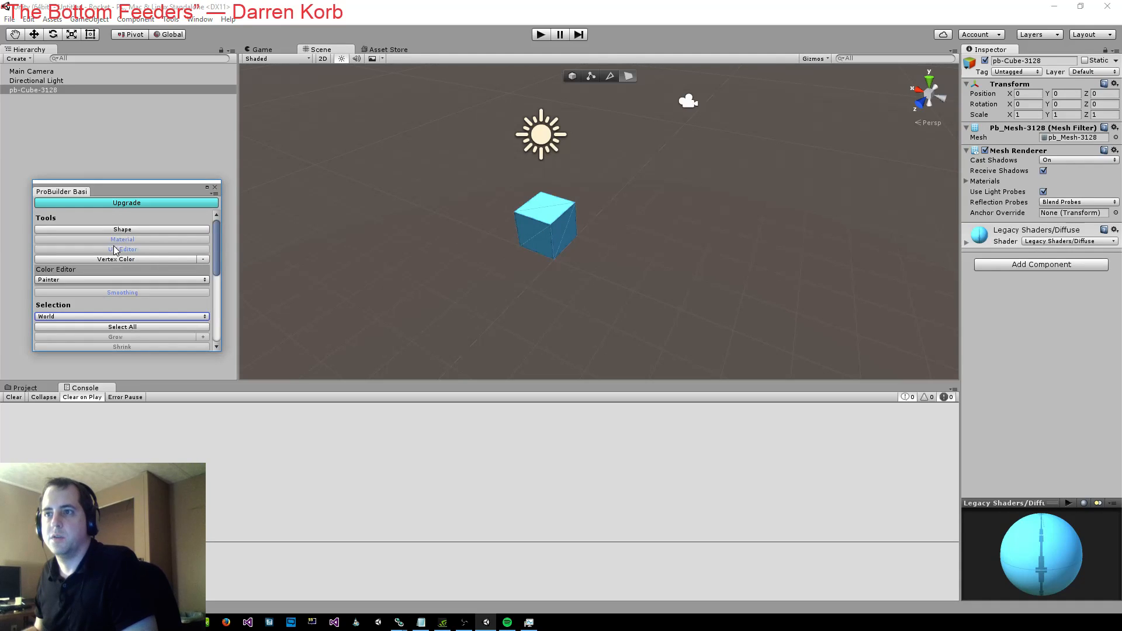
click(100, 205)
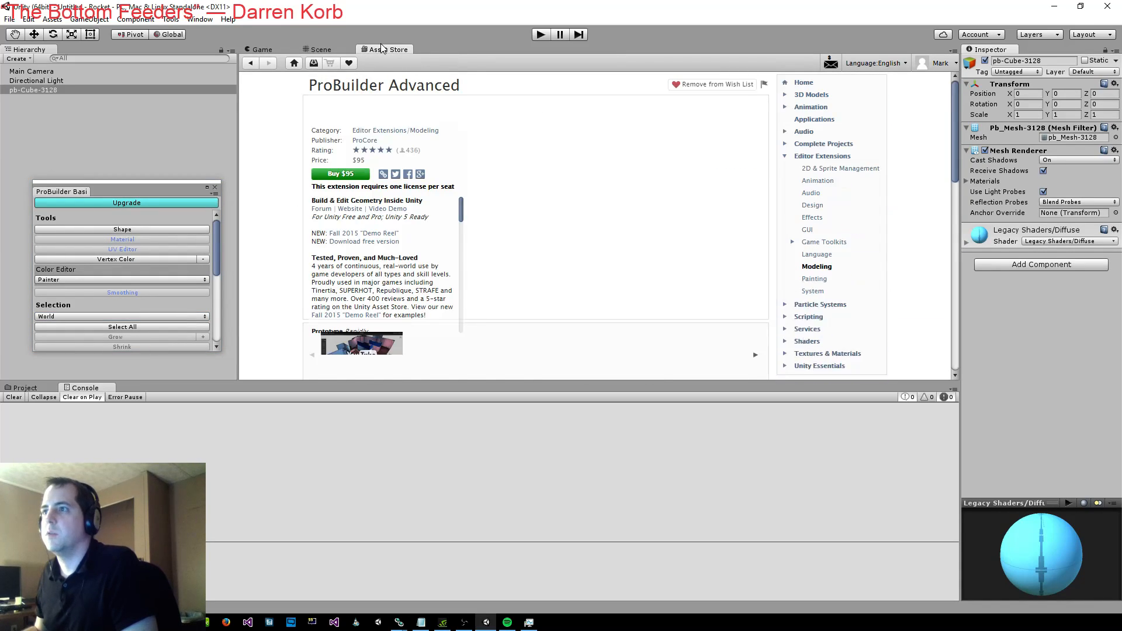
click(322, 49)
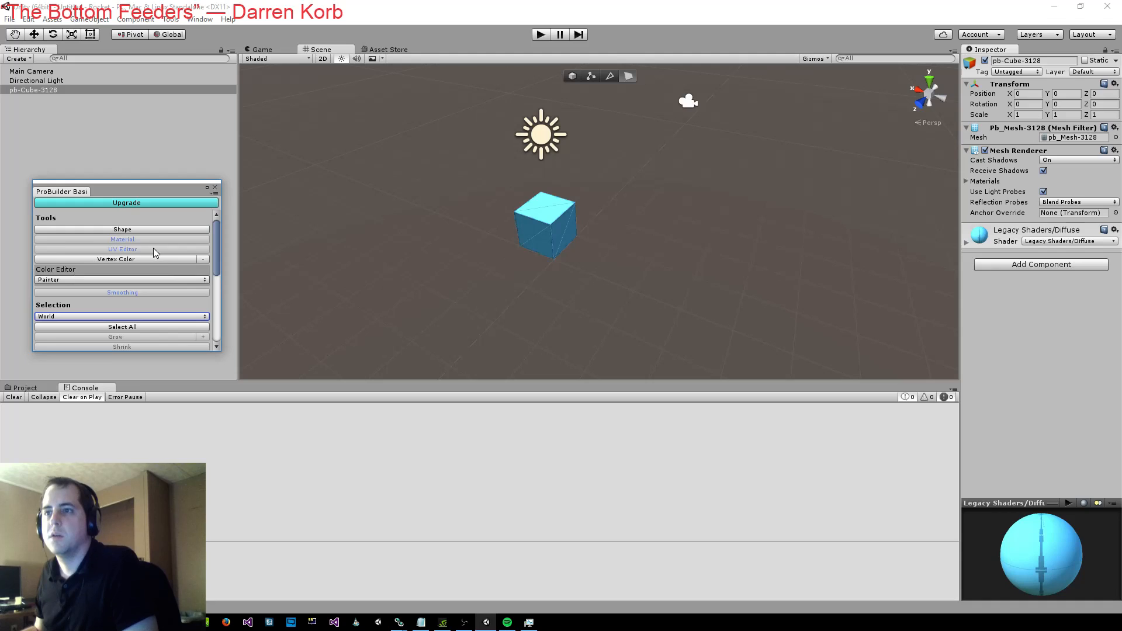
Build a 1 × 1 × 1 cube with the Shape Tool and select one of its side faces
click(168, 20)
mouse_move(243, 33)
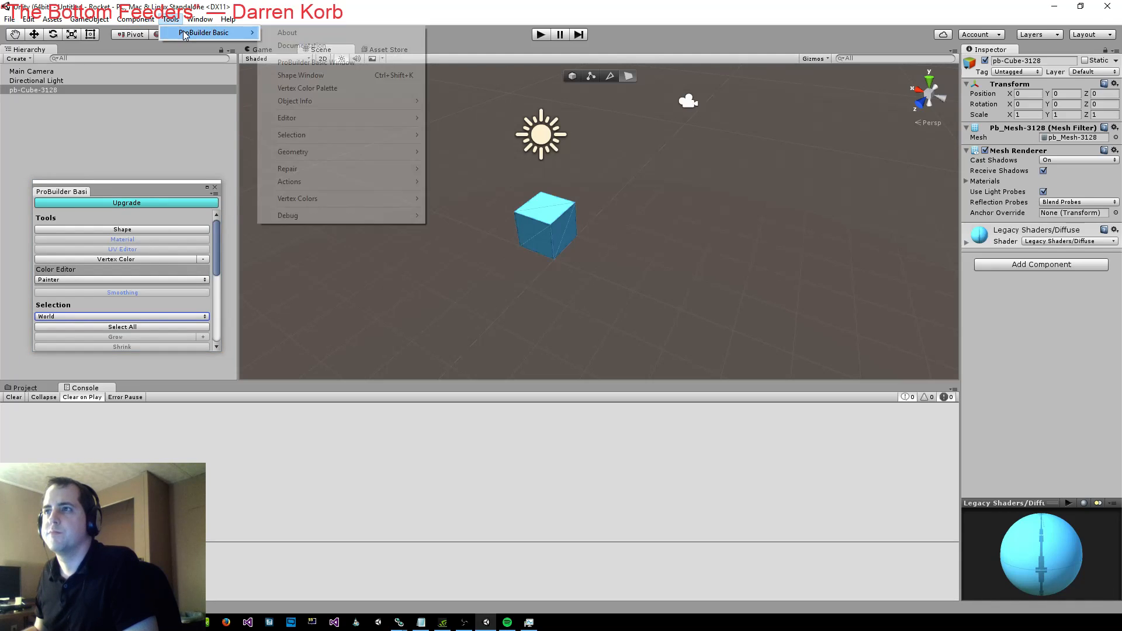
click(351, 75)
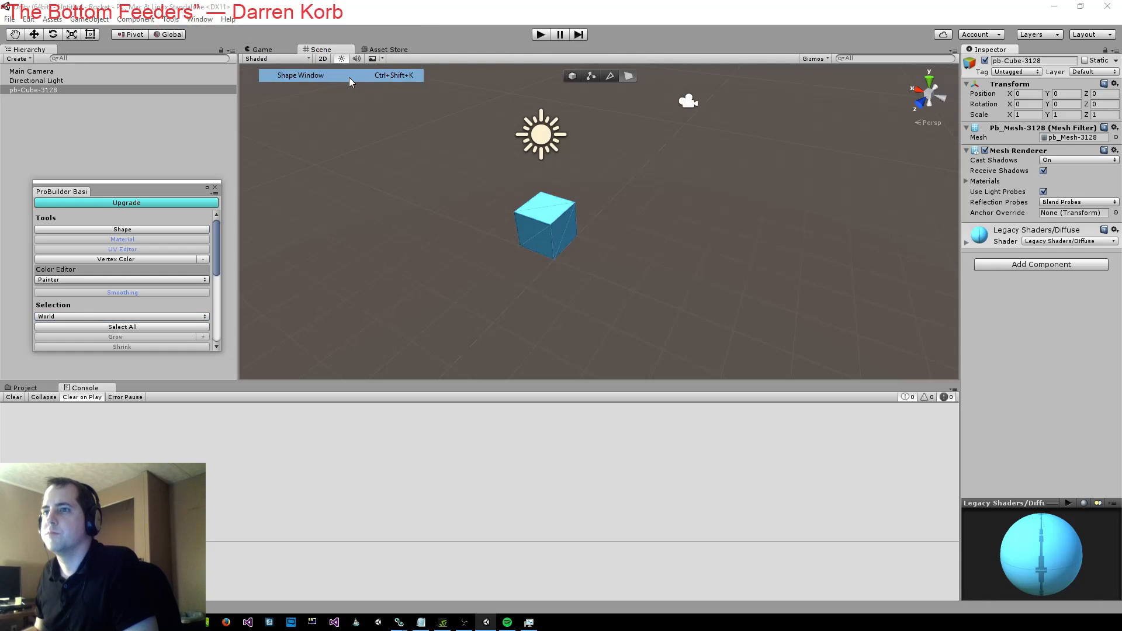
drag(0, 351, 96, 367)
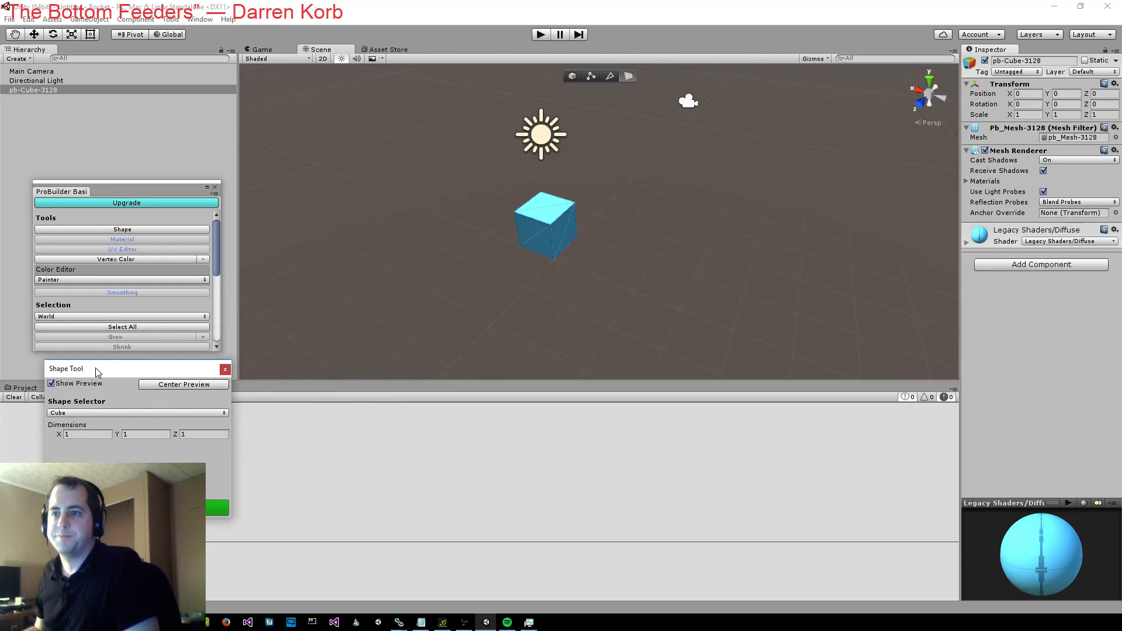
click(82, 412)
click(138, 508)
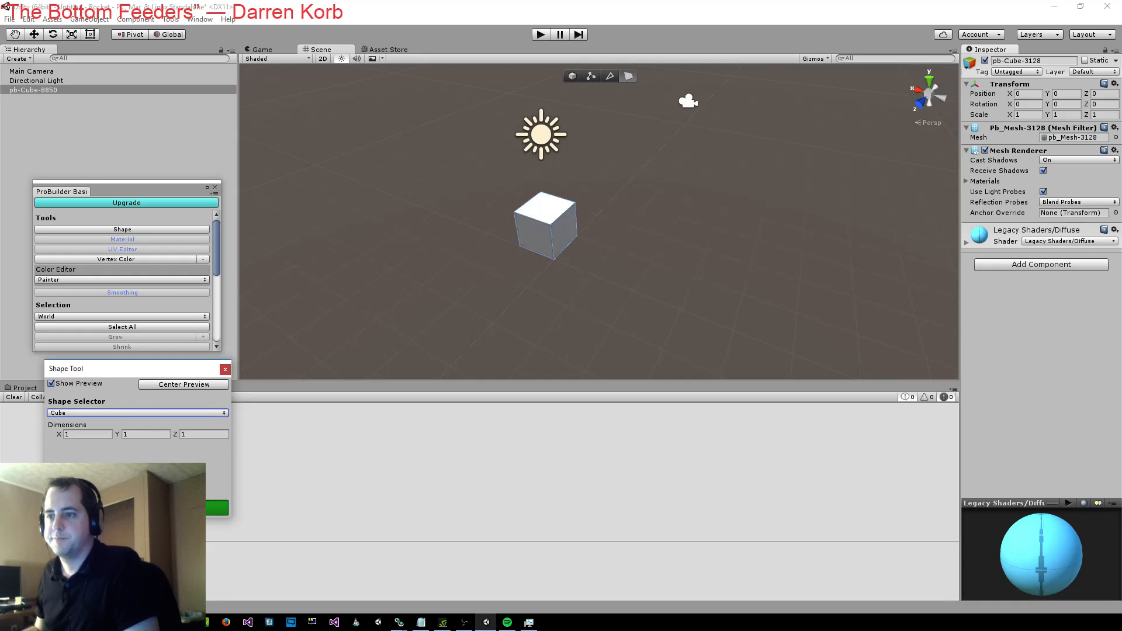
click(558, 232)
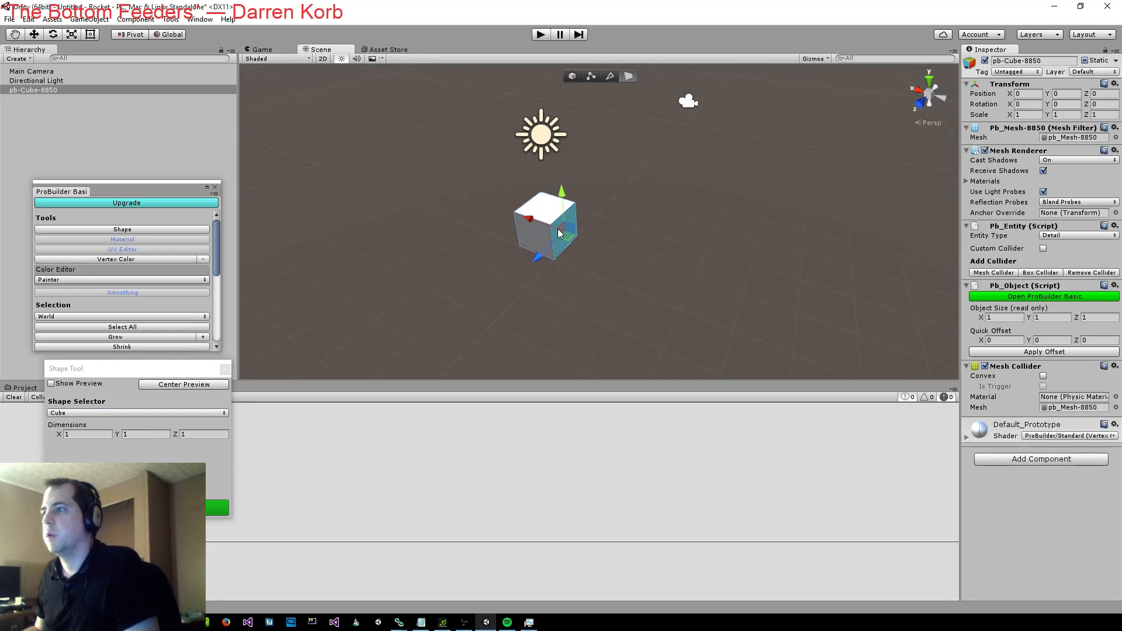
Try to pull the cube's side outward after switching through the editing modes, and undo the stretch
click(572, 76)
click(590, 76)
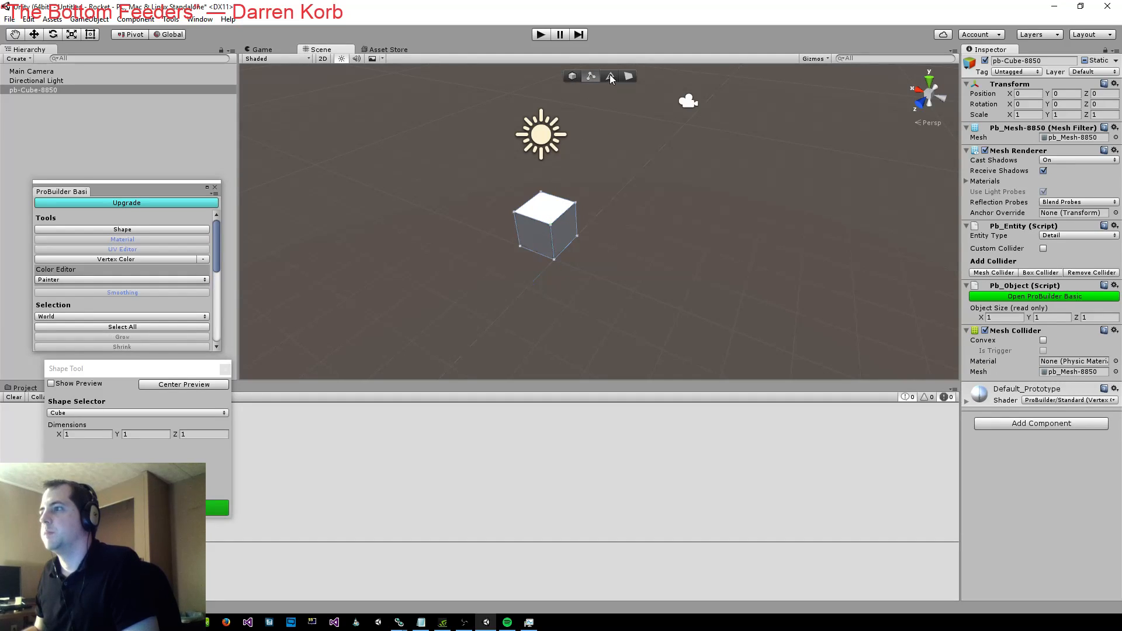
click(612, 77)
key(g)
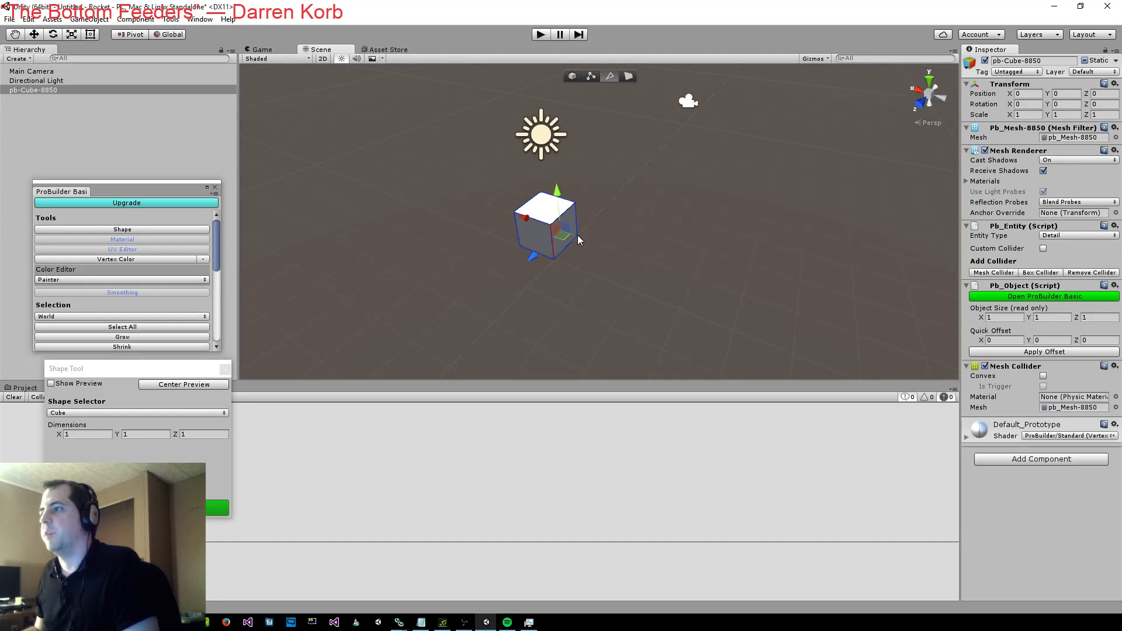
drag(571, 236, 683, 274)
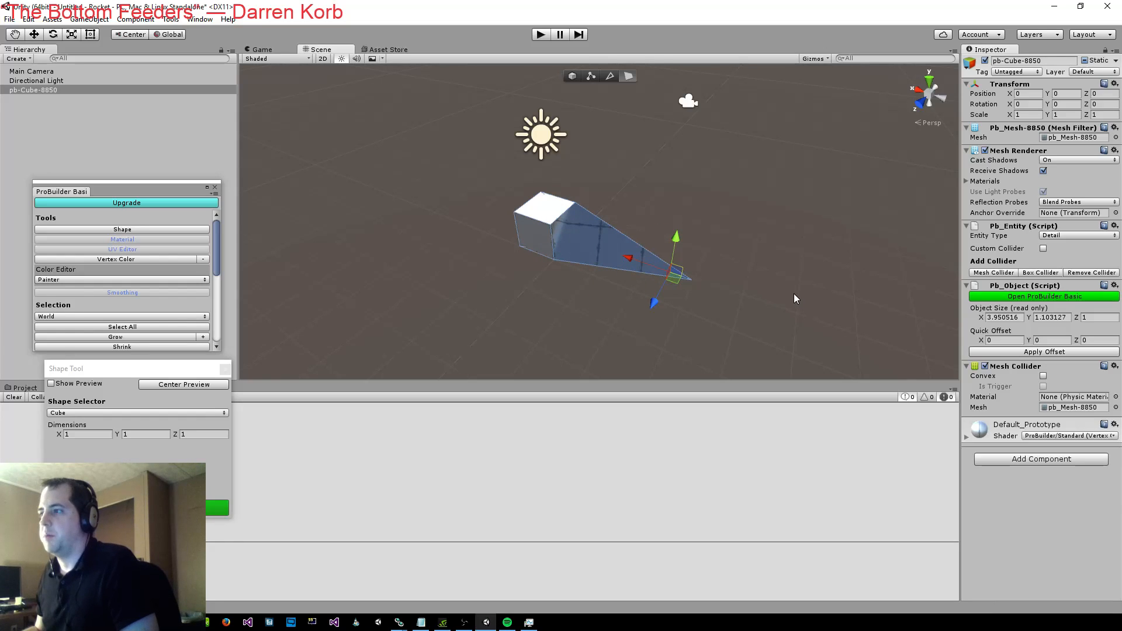
key(ctrl+z)
Select a bottom edge of the cube in edge editing mode
right_drag(810, 278, 630, 232)
middle_drag(629, 233, 484, 178)
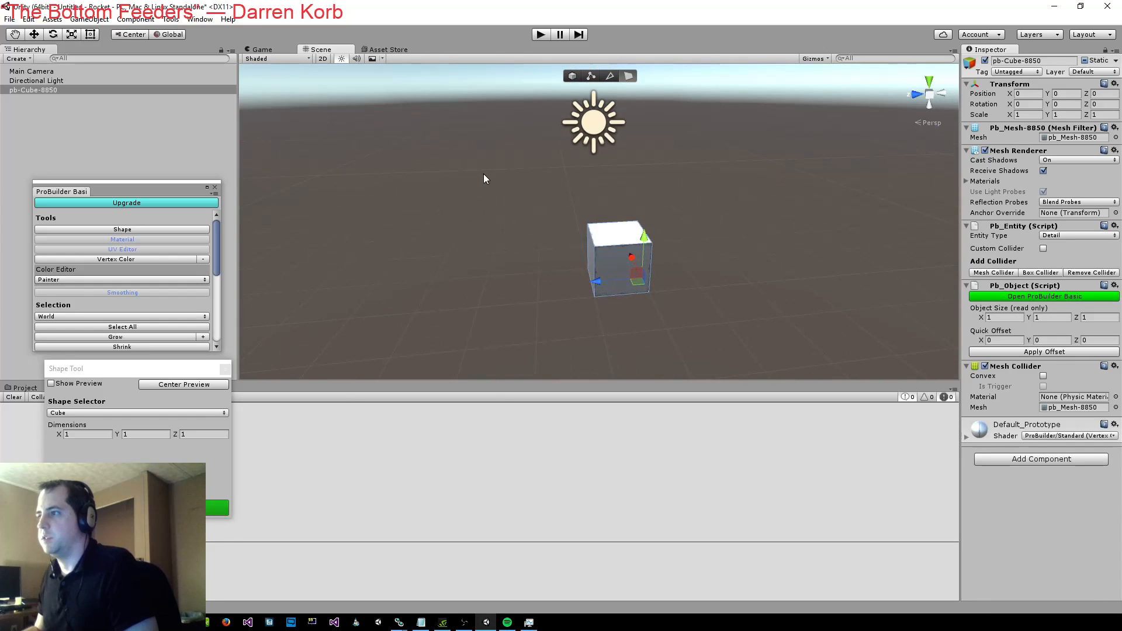
drag(603, 292, 644, 282)
click(629, 69)
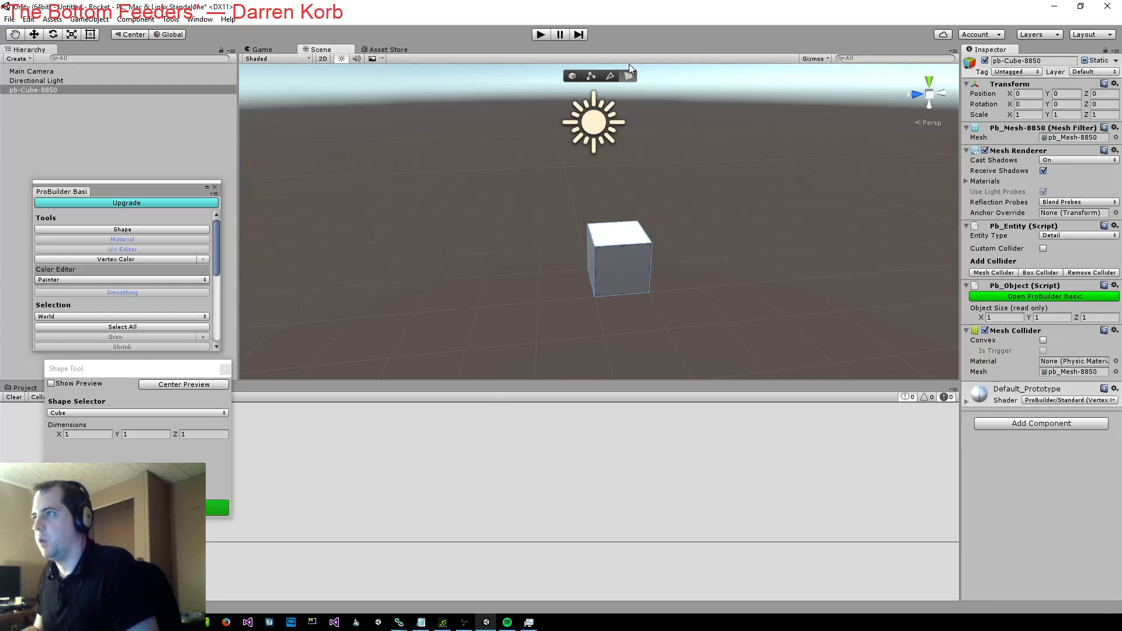
click(605, 81)
click(650, 311)
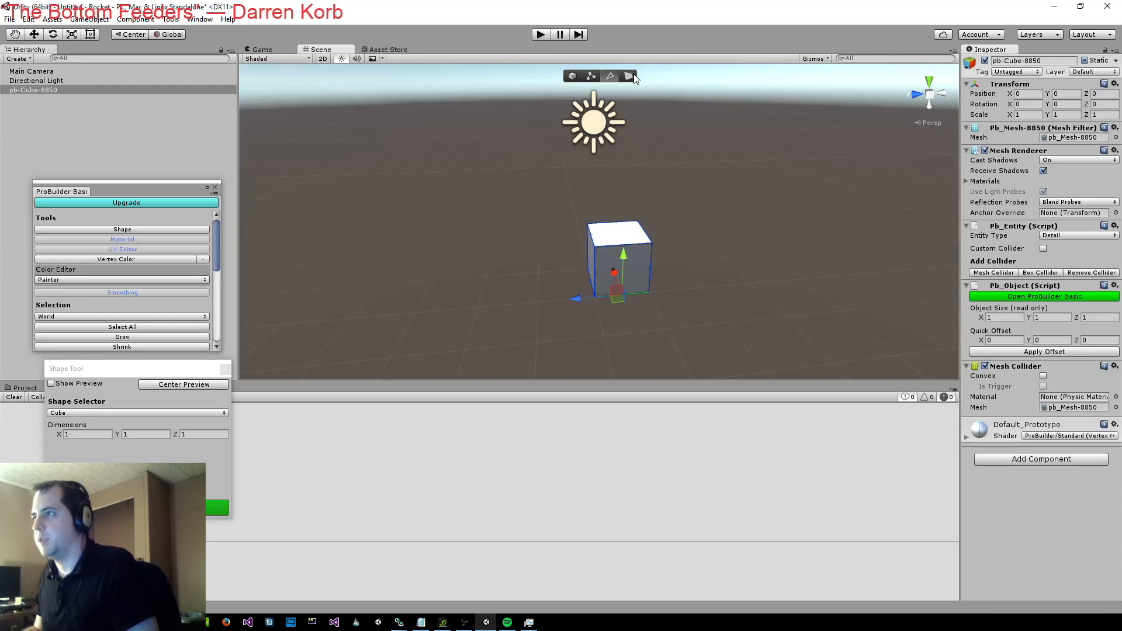
Extrude the cube's side face along the Z axis to make a bar about 11 units long
click(619, 235)
click(602, 266)
click(591, 259)
right_drag(591, 259, 824, 243)
key(a)
shift+drag(707, 238, 660, 296)
key(f)
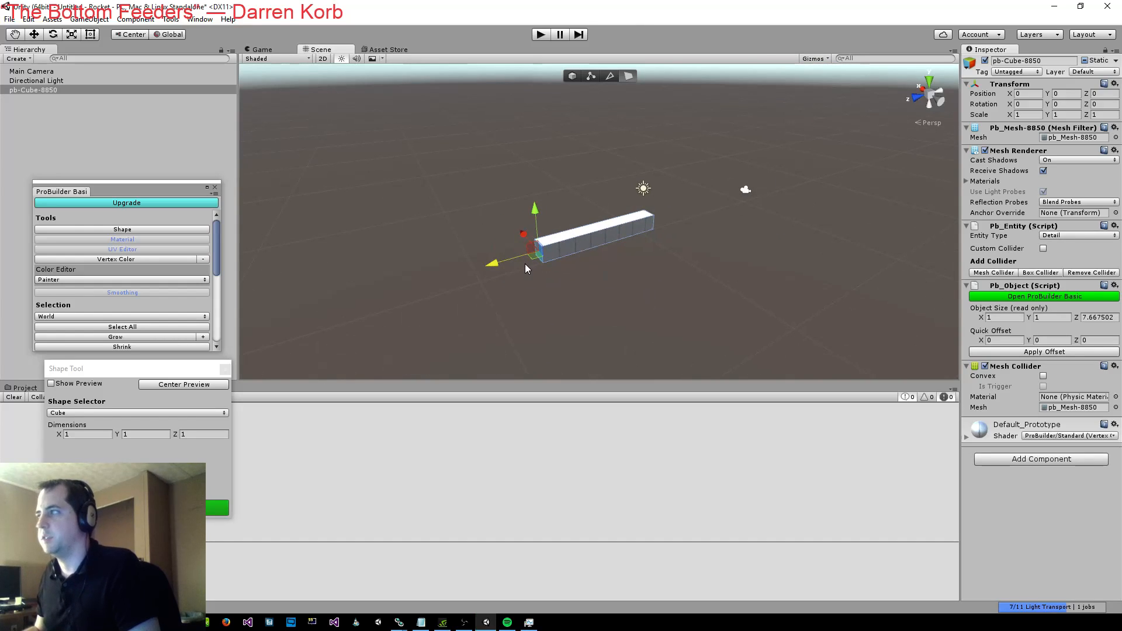
drag(493, 264, 442, 283)
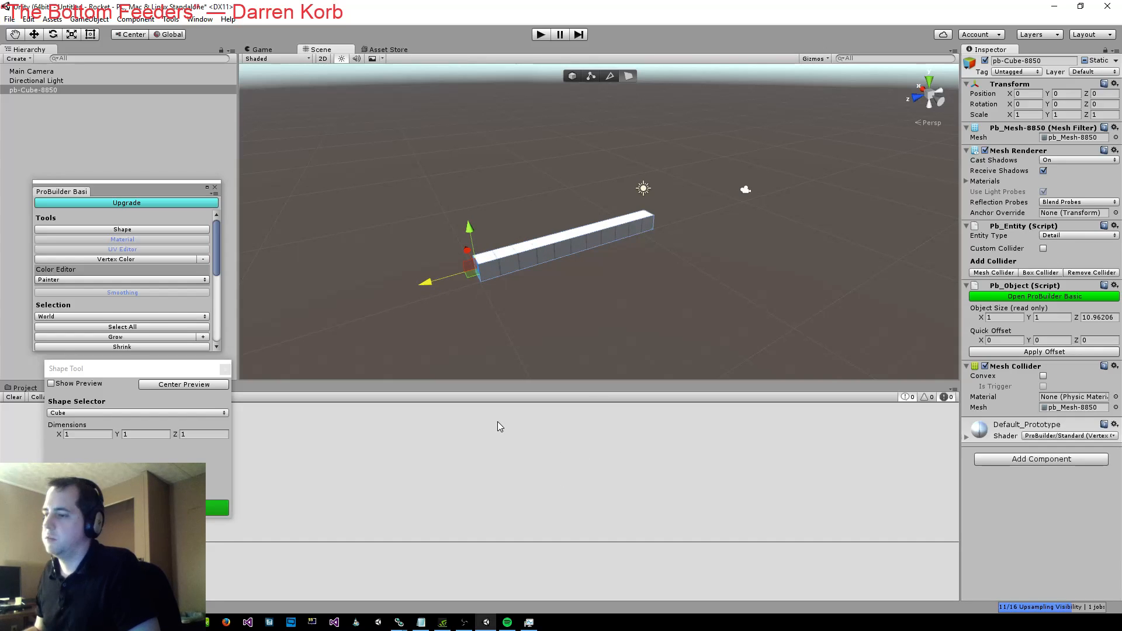
Extend the bar's long side face along the X axis to form a slab about 21 units long
right_drag(544, 371, 566, 306)
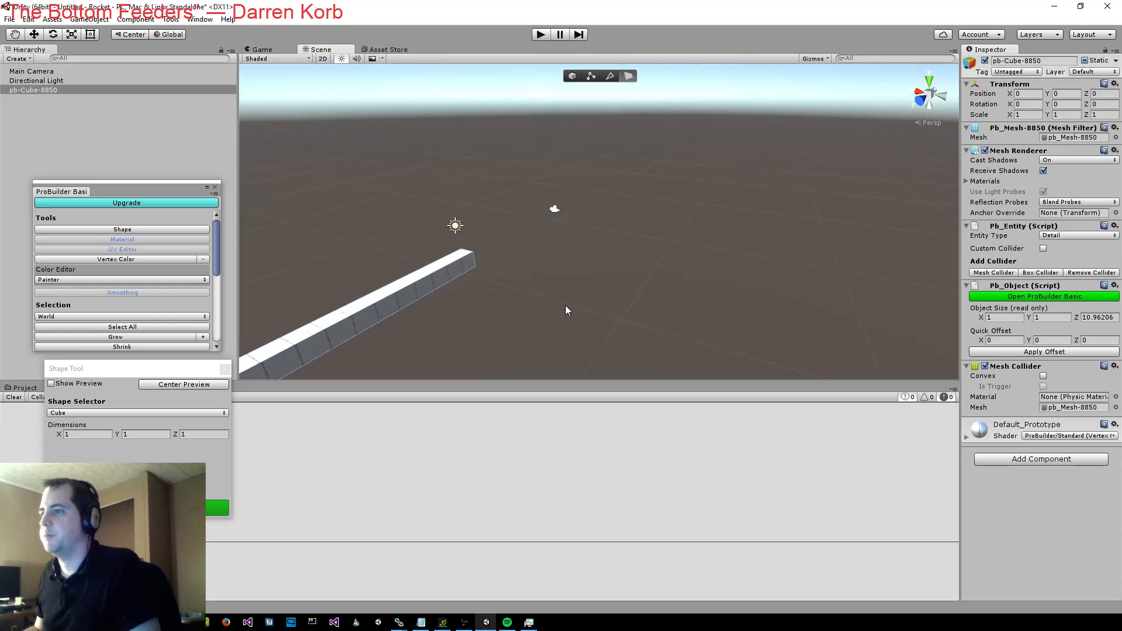
click(407, 299)
right_drag(629, 344, 515, 344)
click(507, 281)
drag(553, 250, 785, 365)
scroll(784, 358, down, 10)
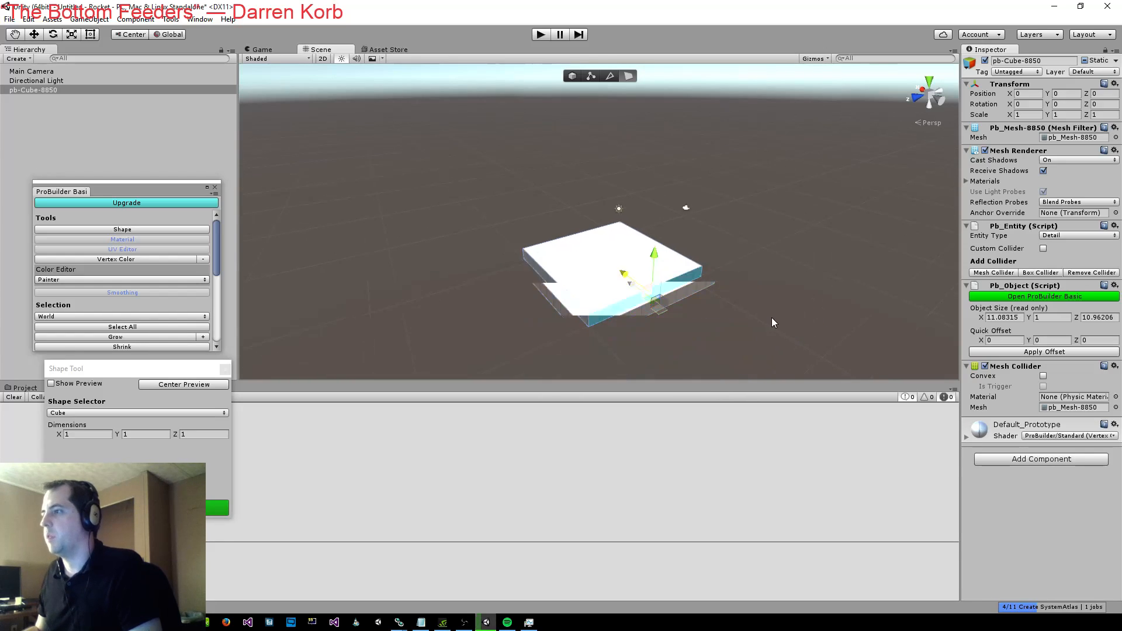
drag(608, 255, 671, 305)
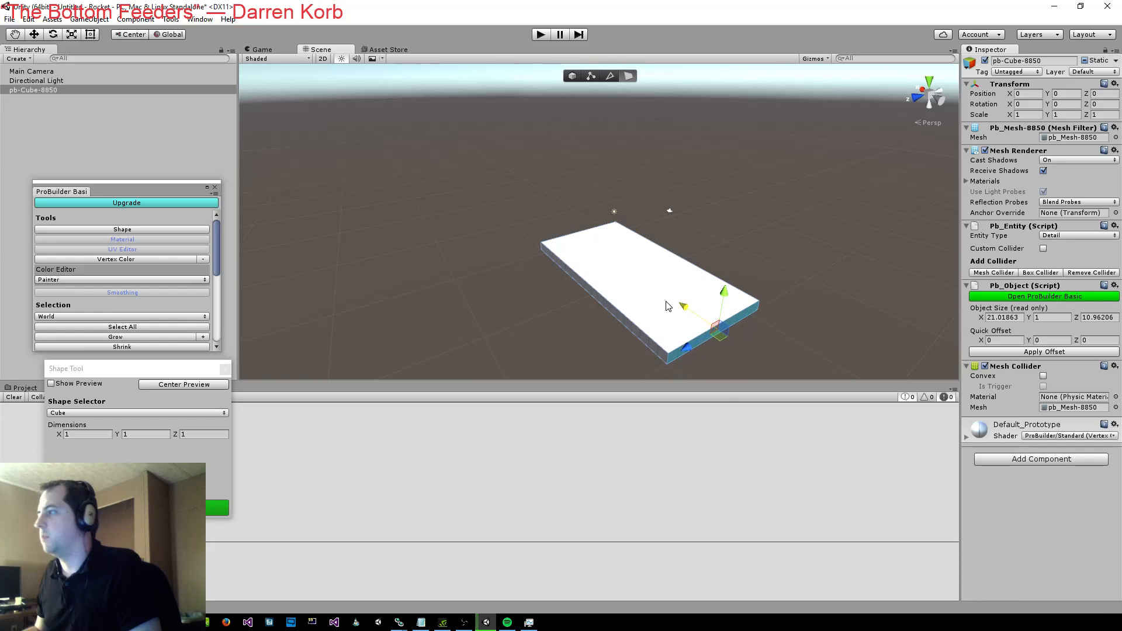
Try to move the slab's top face along the X axis and undo the move
click(644, 278)
drag(608, 250, 563, 226)
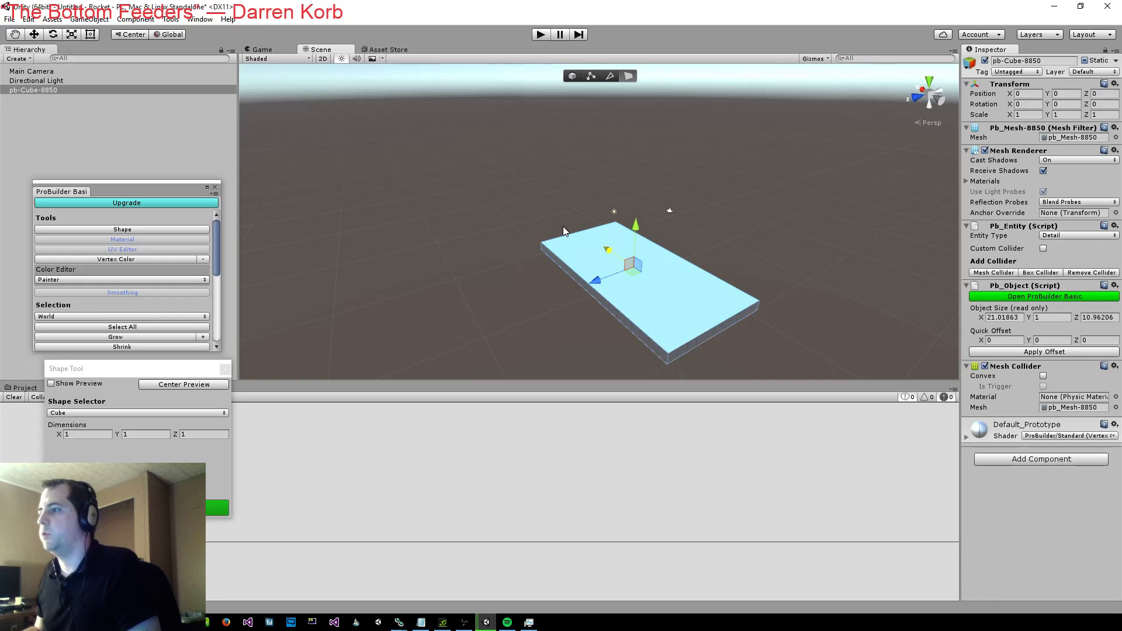
key(ctrl+z)
Move the whole slab along the X axis to position 9.69 in object mode
click(573, 76)
drag(609, 250, 547, 214)
right_drag(470, 268, 575, 280)
key(w)
Open the ProBuilder Vertex Painter and place its window below the Scene view, clear of the slab
click(125, 261)
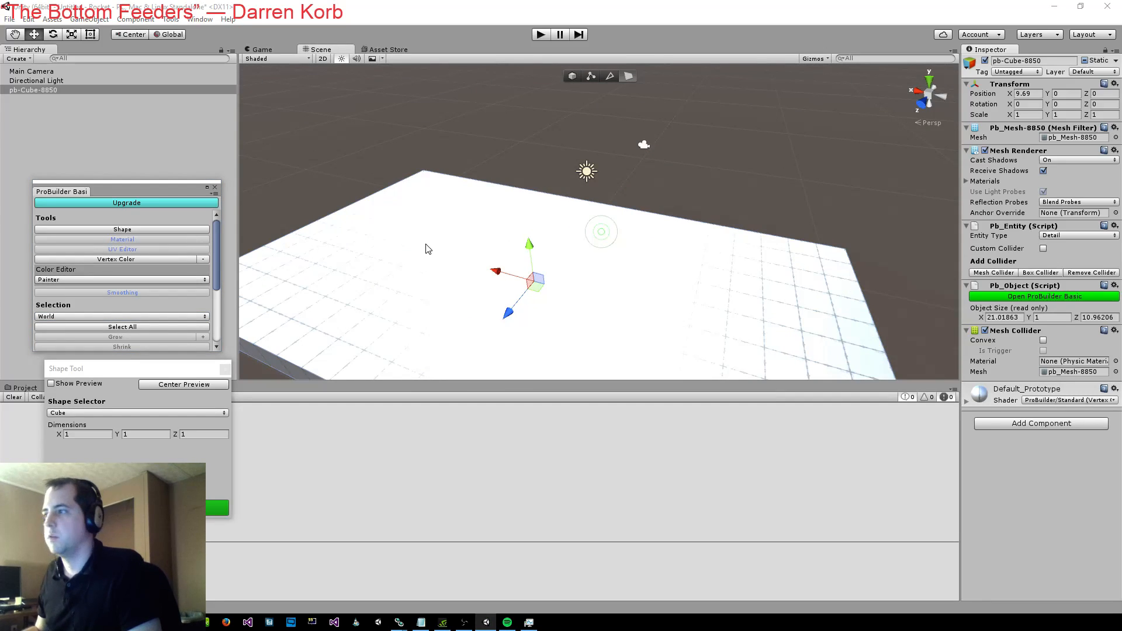
scroll(754, 322, down, 5)
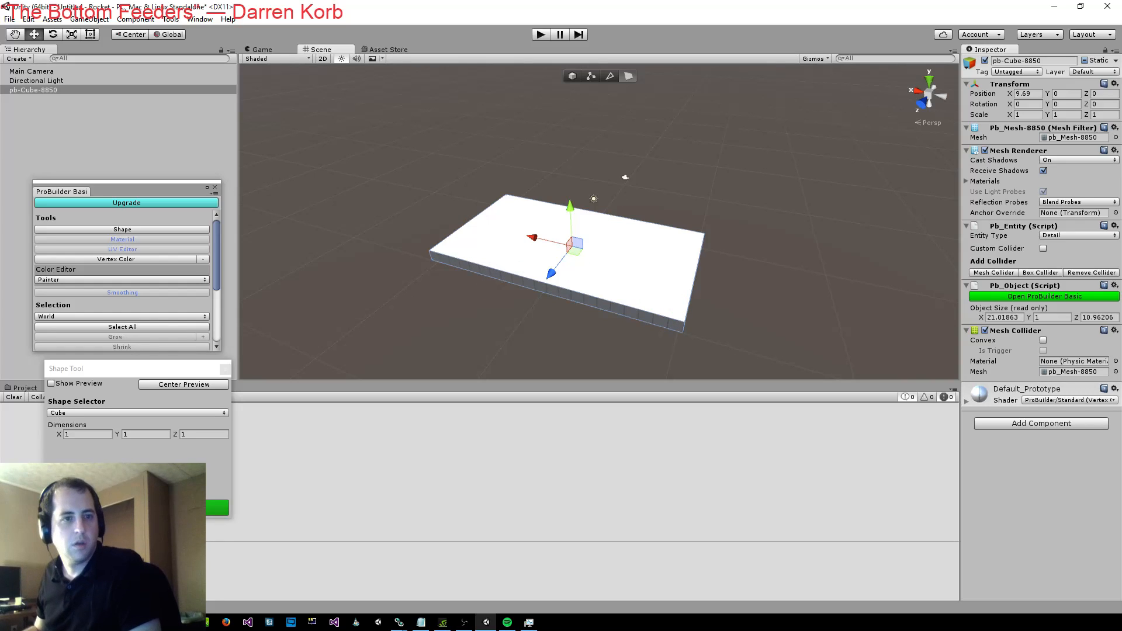
drag(0, 417, 330, 440)
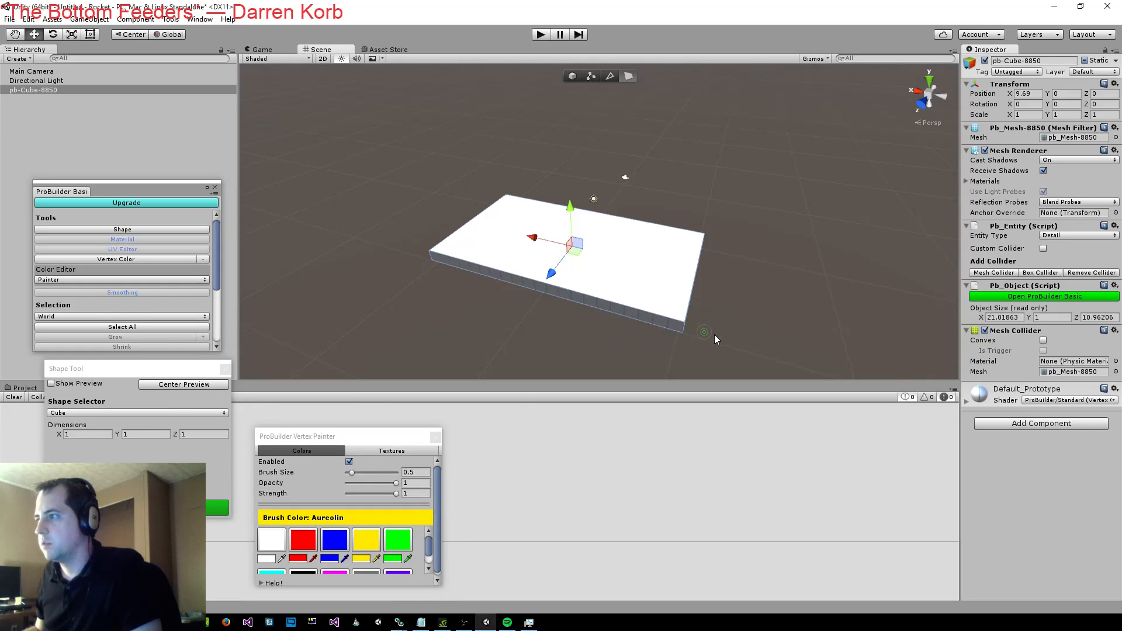
click(109, 278)
click(87, 292)
click(139, 280)
click(76, 305)
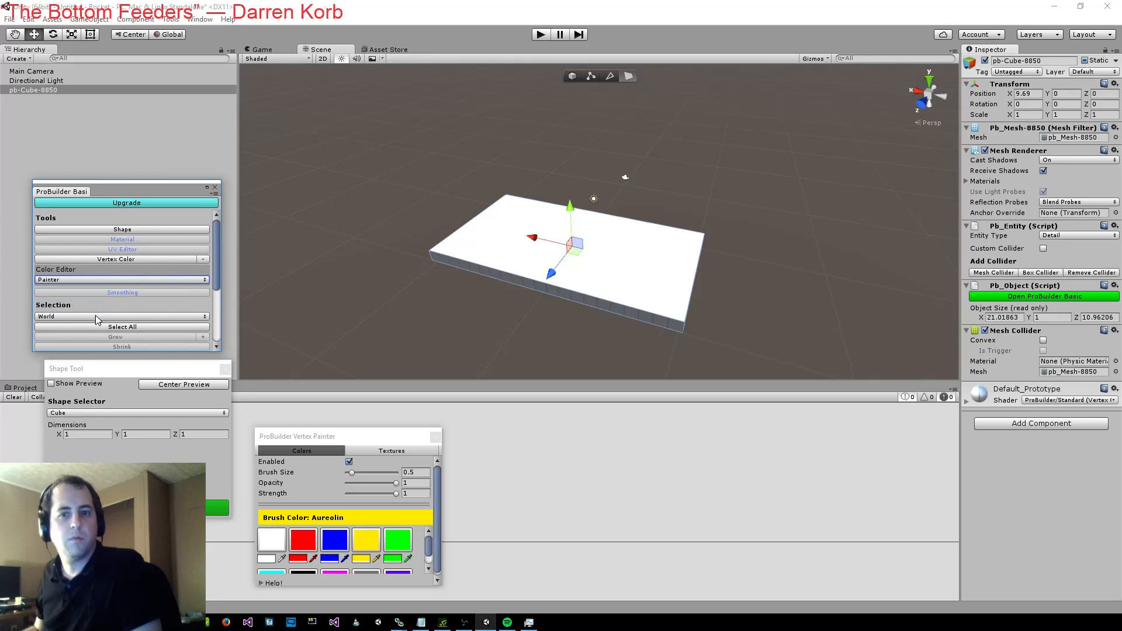
Set the vertex brush to Red with size 5 and paint one end of the slab
click(374, 452)
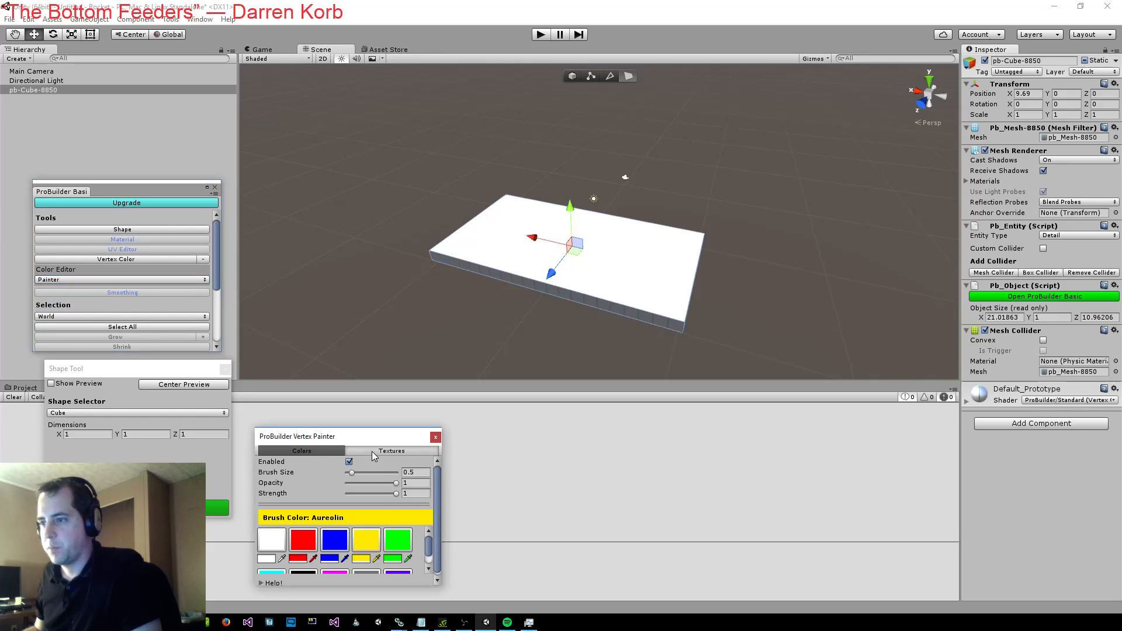
click(288, 452)
drag(353, 468, 398, 469)
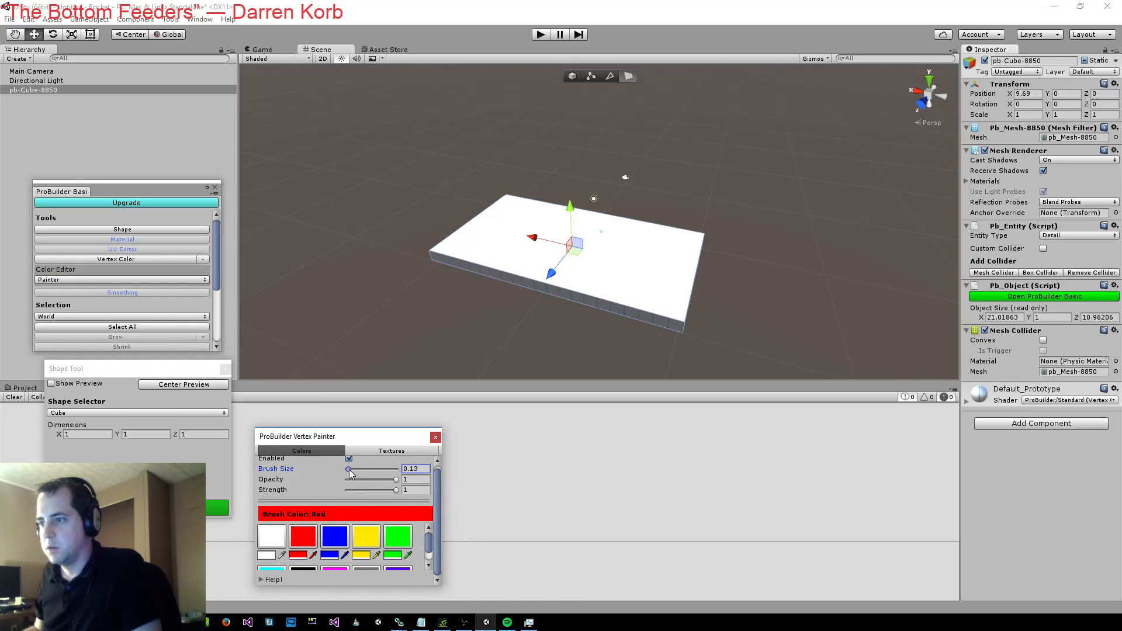
drag(670, 316, 642, 211)
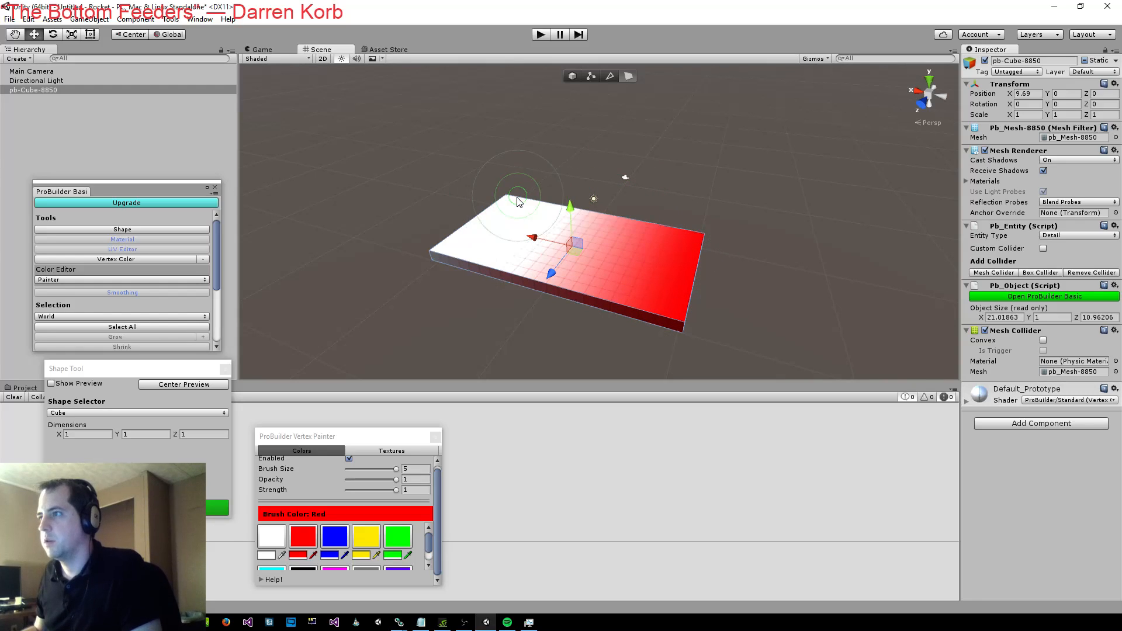
Choose Electric Green as the brush color and paint the unpainted end of the slab
click(369, 537)
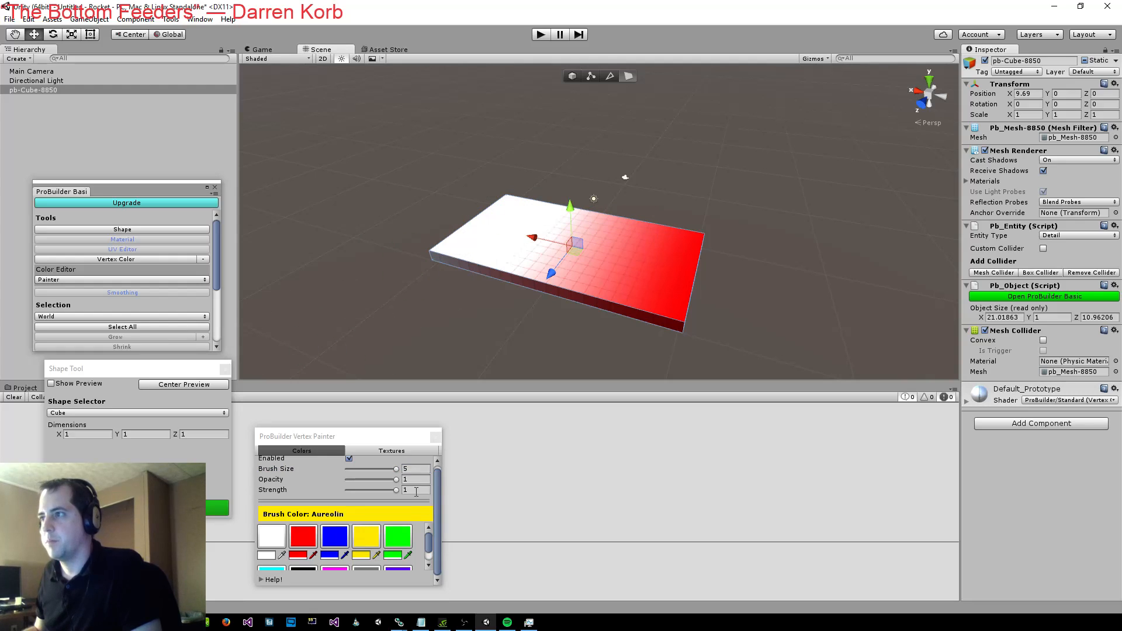
click(400, 536)
mouse_move(515, 234)
mouse_down()
mouse_move(427, 269)
mouse_move(457, 265)
mouse_up()
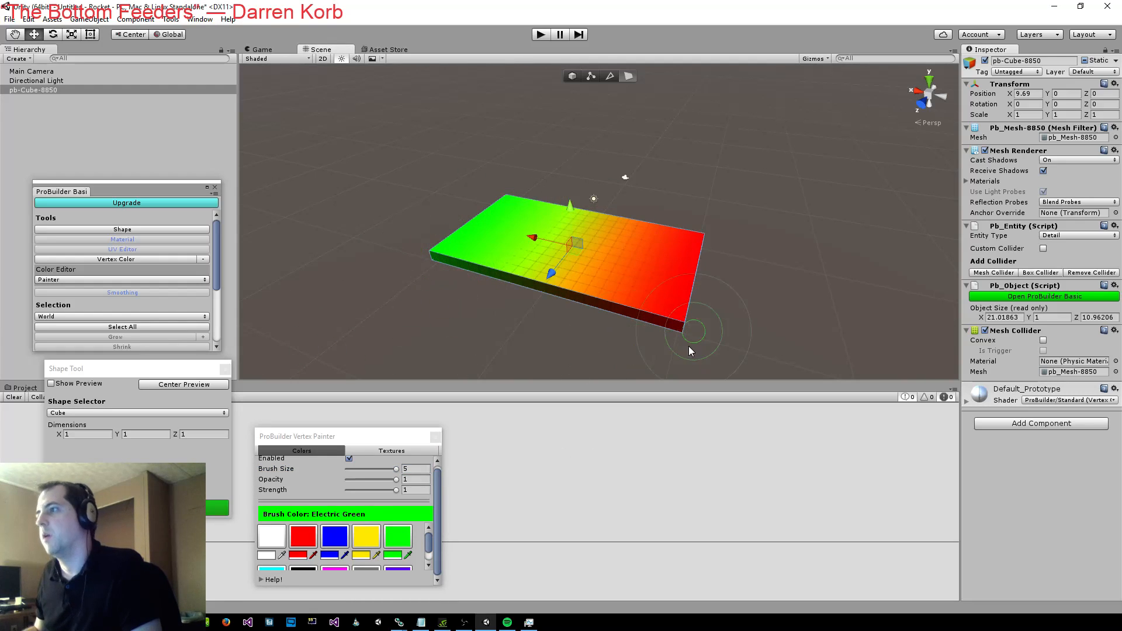
Switch the Scene view from perspective to isometric projection
scroll(700, 321, down, 6)
scroll(701, 321, up, 4)
scroll(700, 321, up, 2)
scroll(700, 321, down, 2)
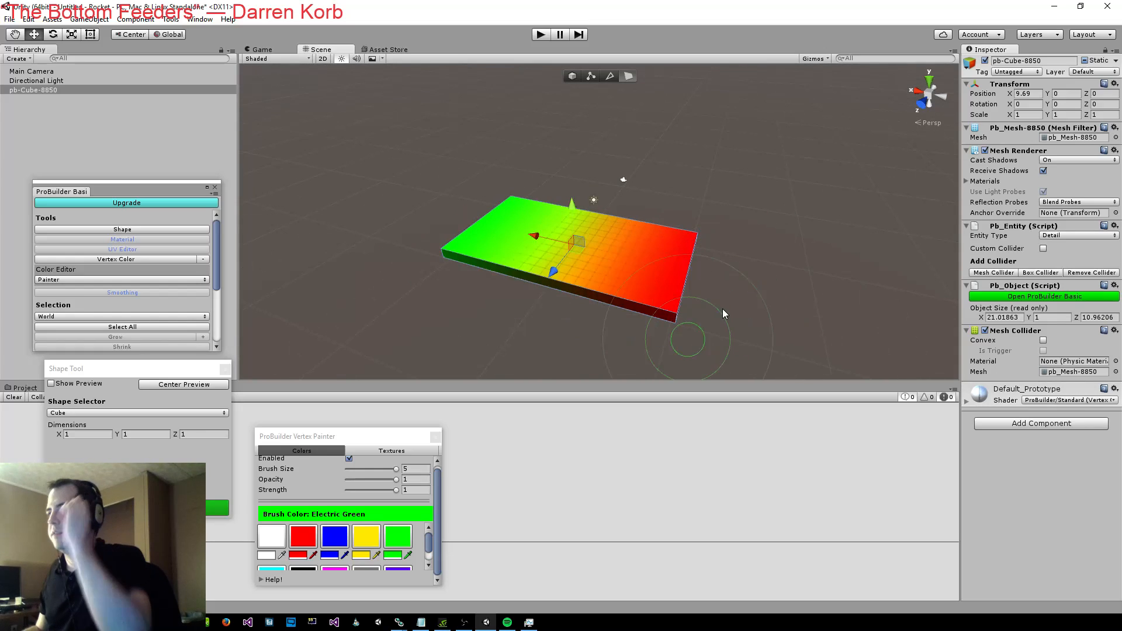
click(925, 122)
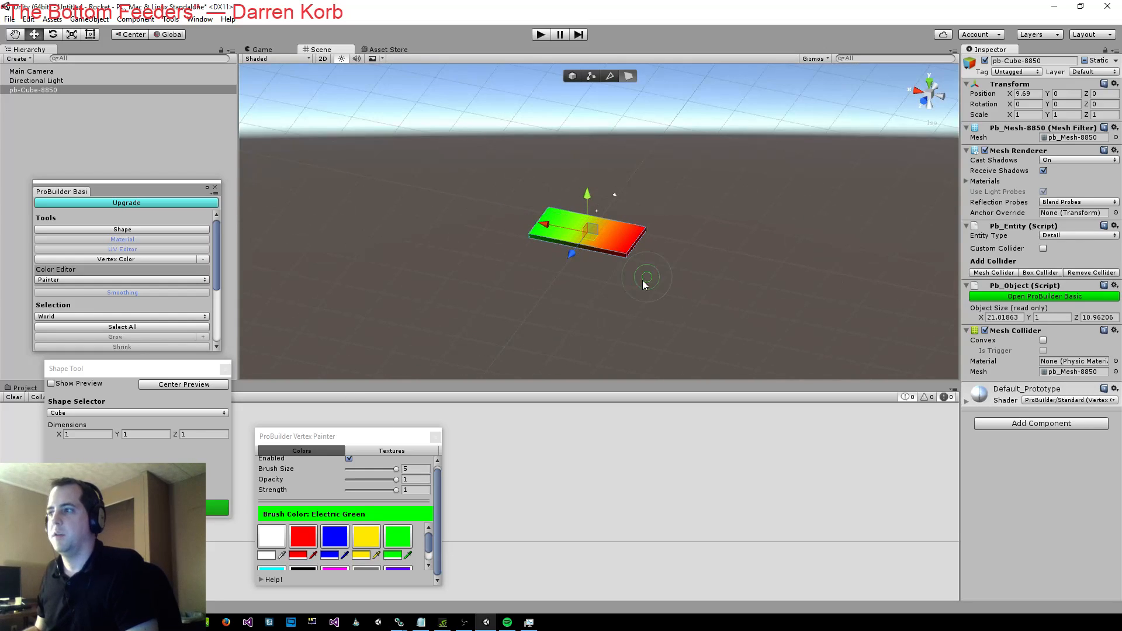
alt+drag(679, 289, 704, 241)
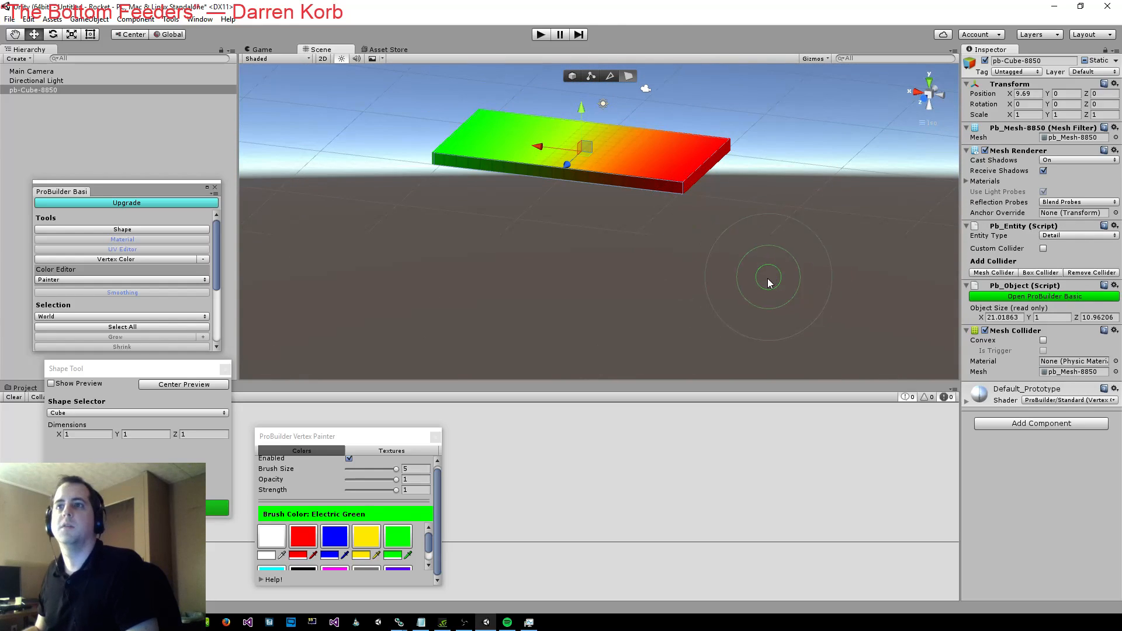
Set the slab's X position to 10
click(1034, 94)
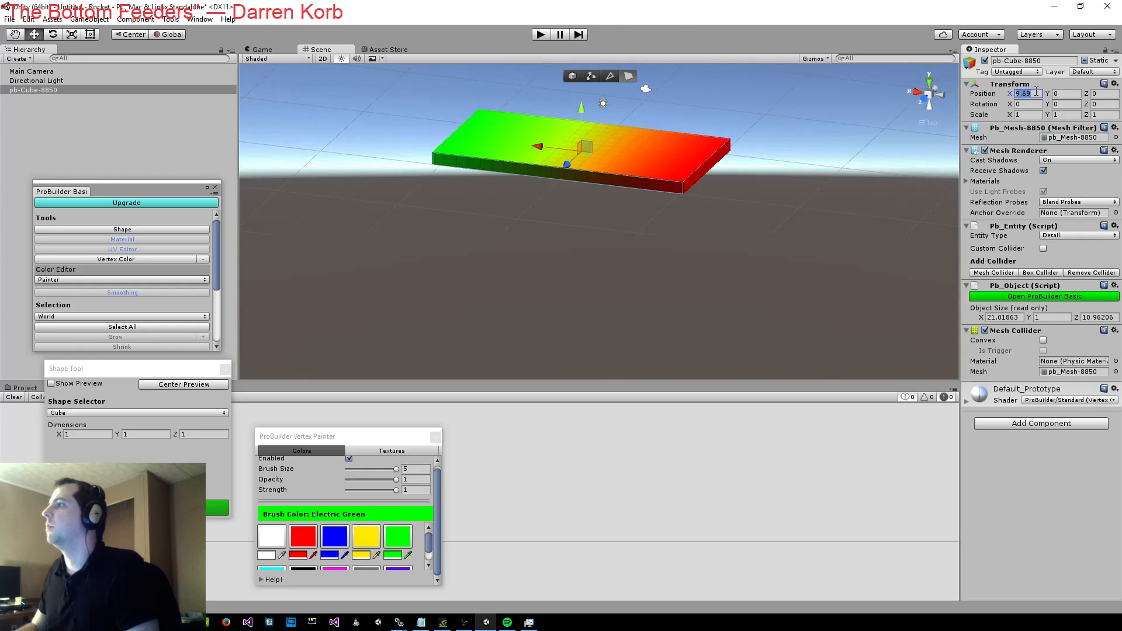
text(0)
key(BackSpace)
text(10)
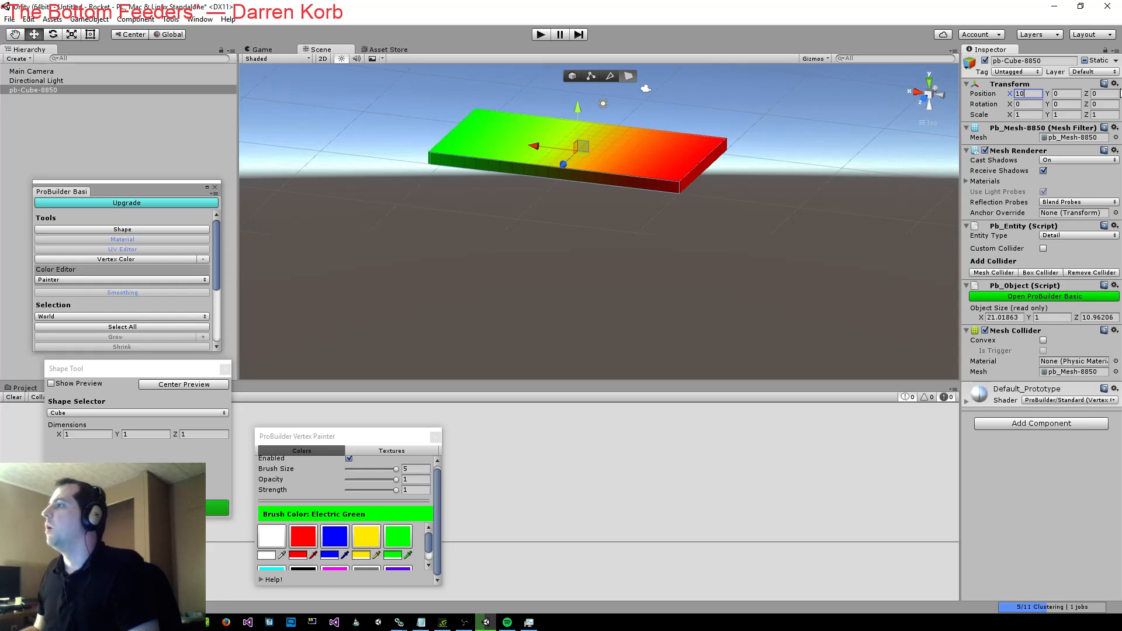
Run the scene in Play mode to check the painted slab in the Game view, and stop it
click(542, 34)
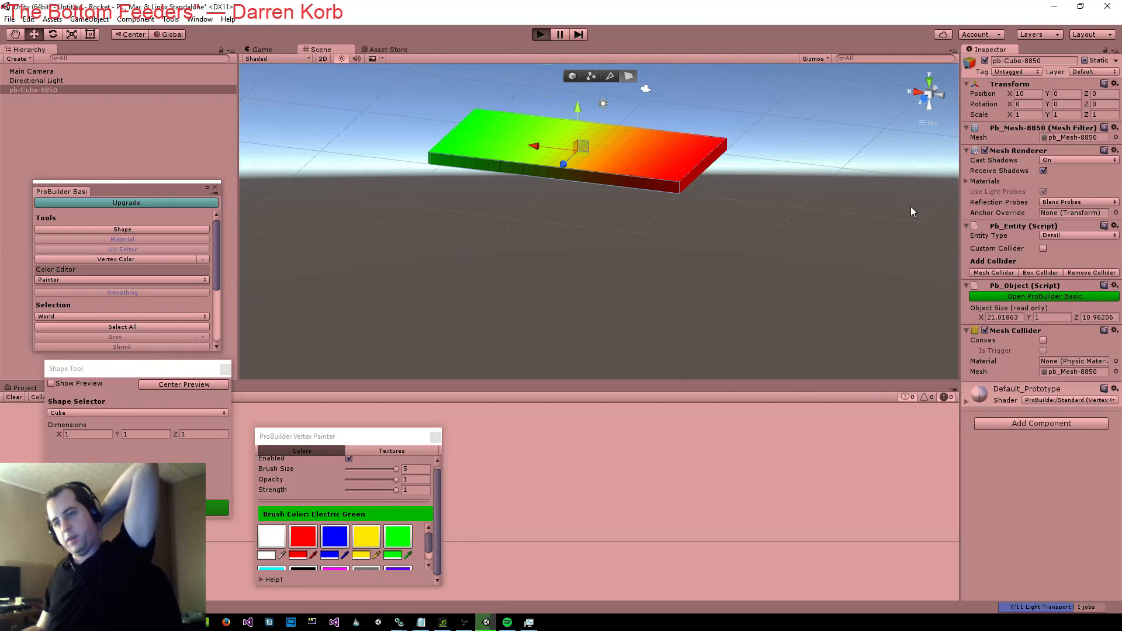
click(541, 35)
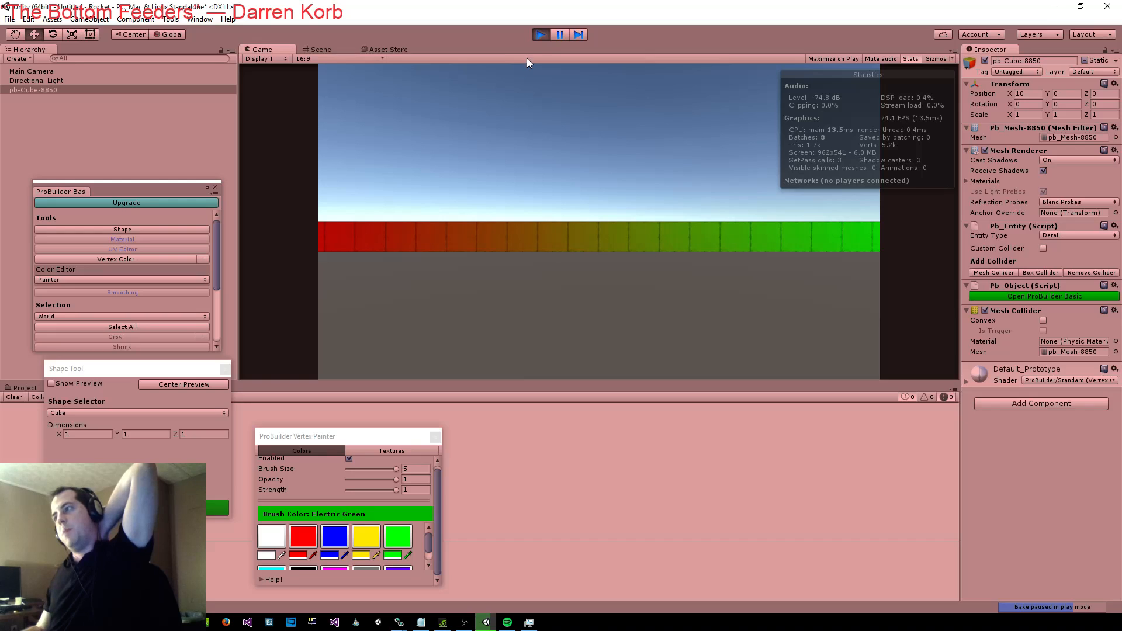
click(540, 35)
mouse_move(782, 143)
right_down()
mouse_move(797, 196)
mouse_move(784, 180)
mouse_move(793, 149)
right_up()
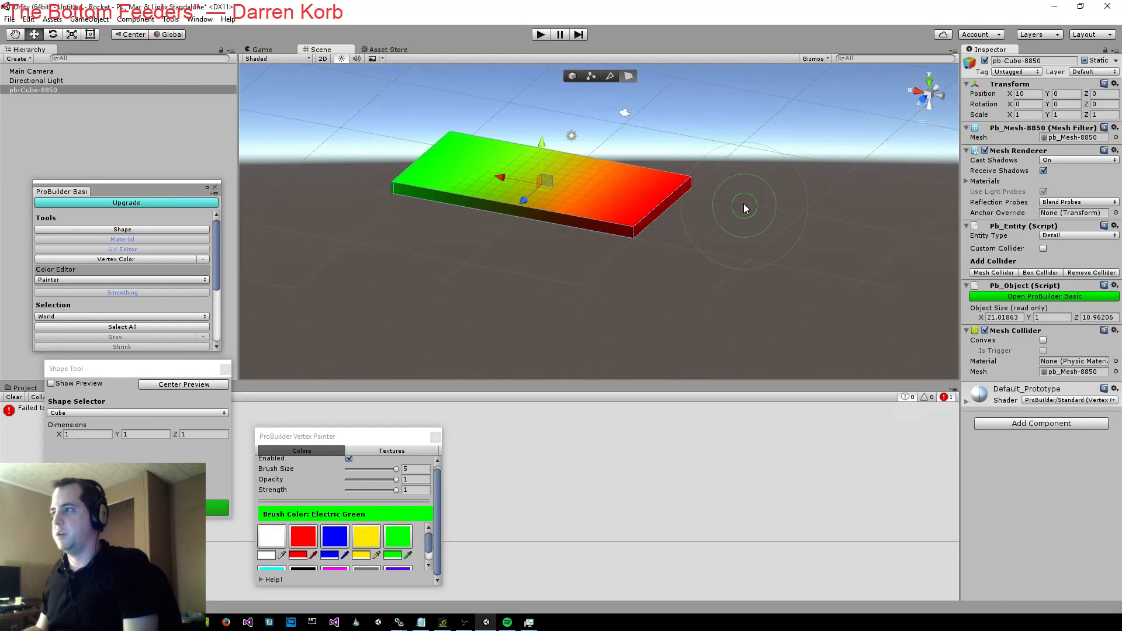
scroll(744, 205, down, 6)
middle_drag(734, 193, 770, 162)
scroll(700, 206, up, 5)
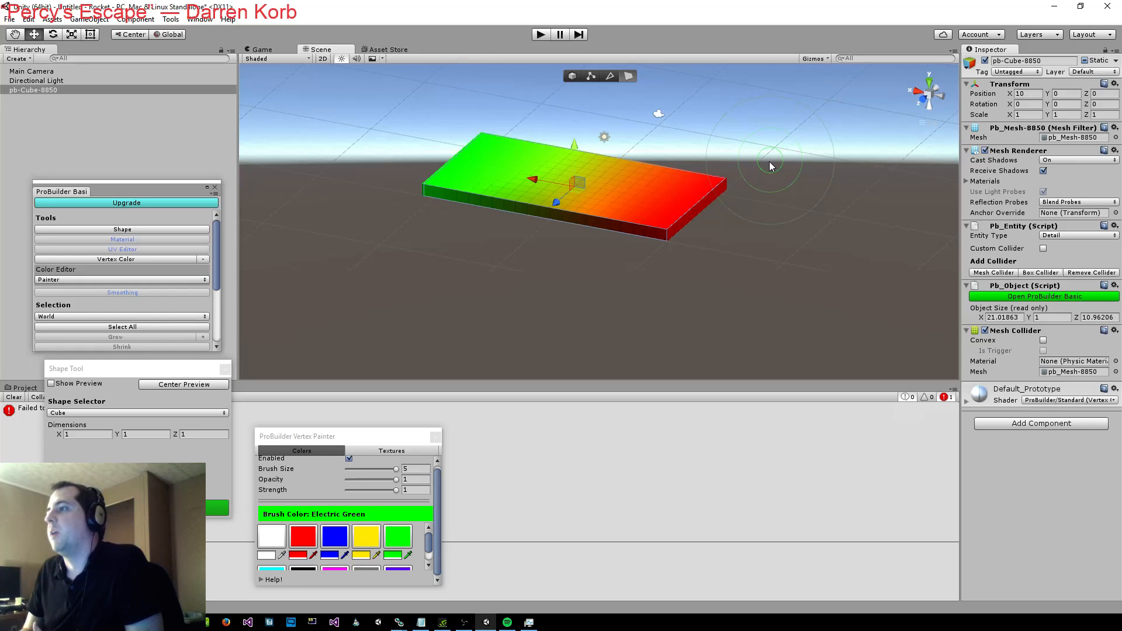
right_drag(851, 145, 760, 202)
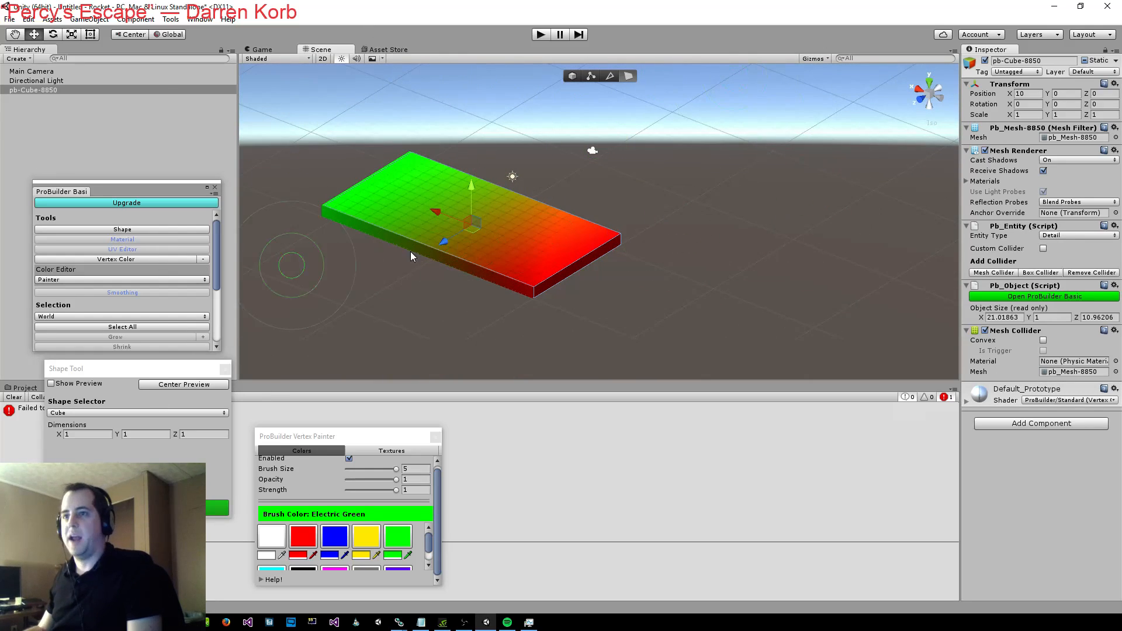
Change the Shape Tool's shape type from Cube to Arch
click(130, 230)
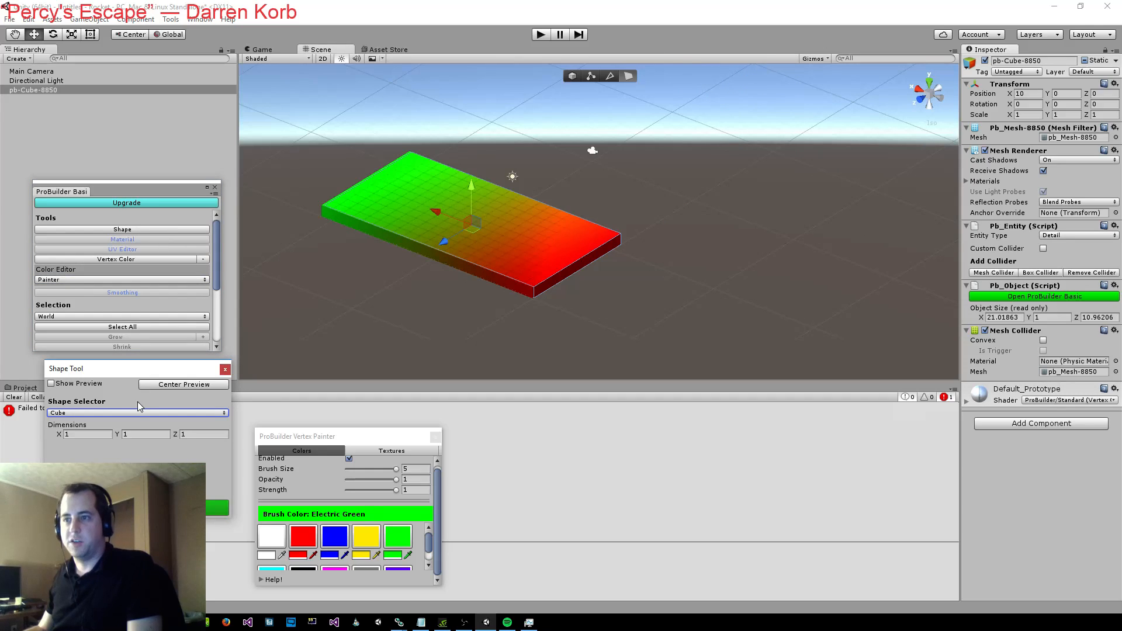
click(126, 413)
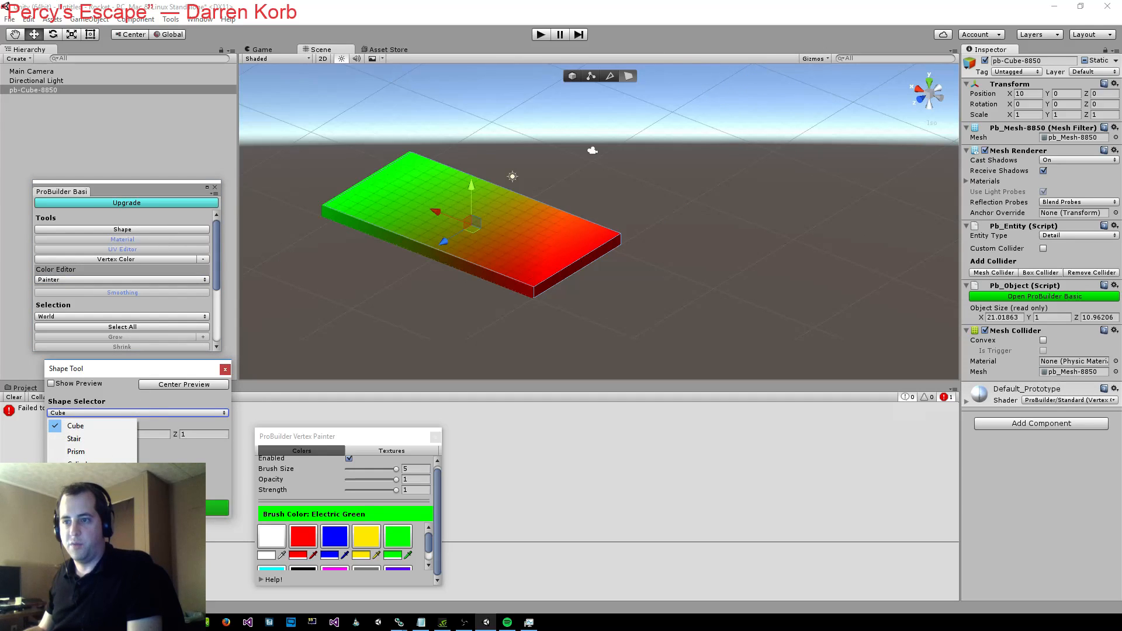
click(88, 542)
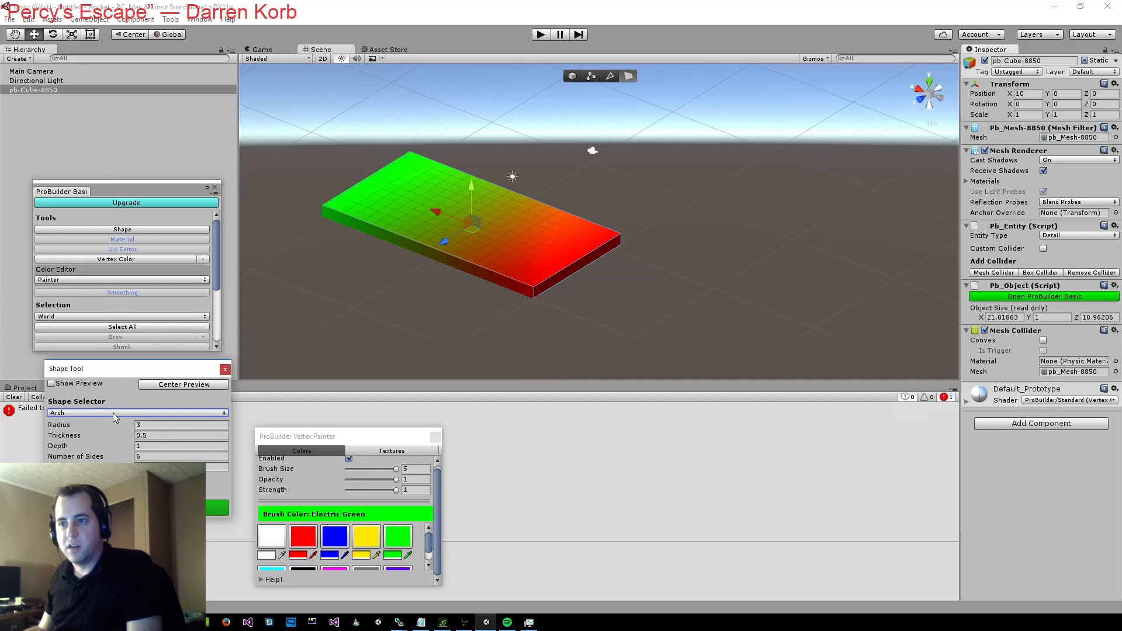
click(136, 228)
click(738, 276)
key(f)
scroll(633, 293, up, 14)
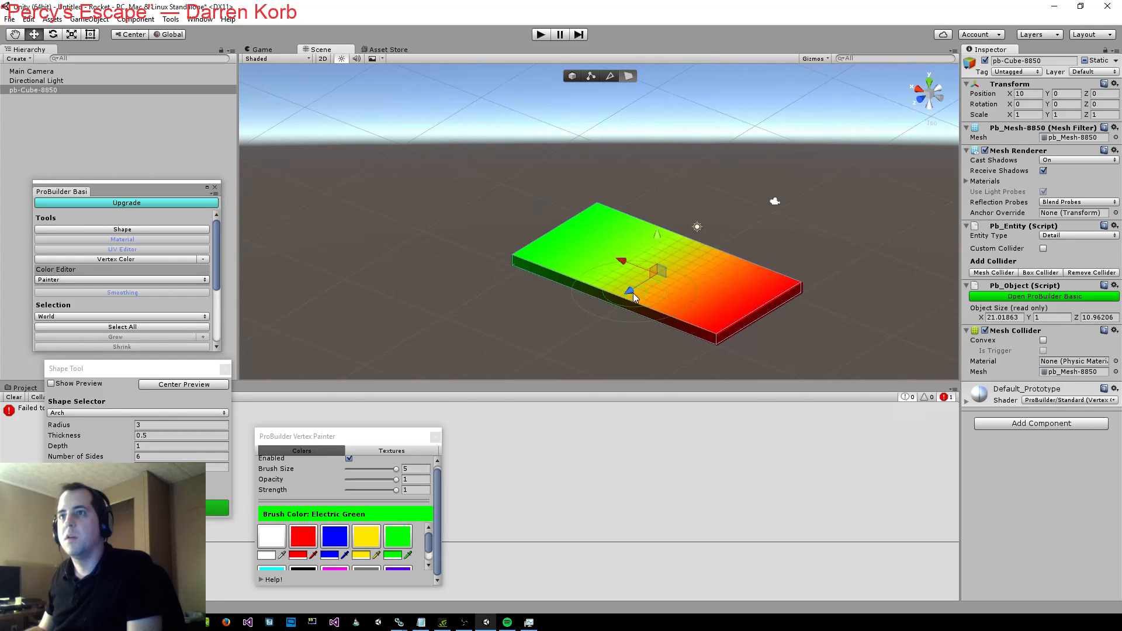
Build an arch with radius 3, thickness 0.5, depth 1 and 6 sides from the Shape Tool
right_drag(884, 200, 925, 160)
middle_drag(919, 300, 792, 308)
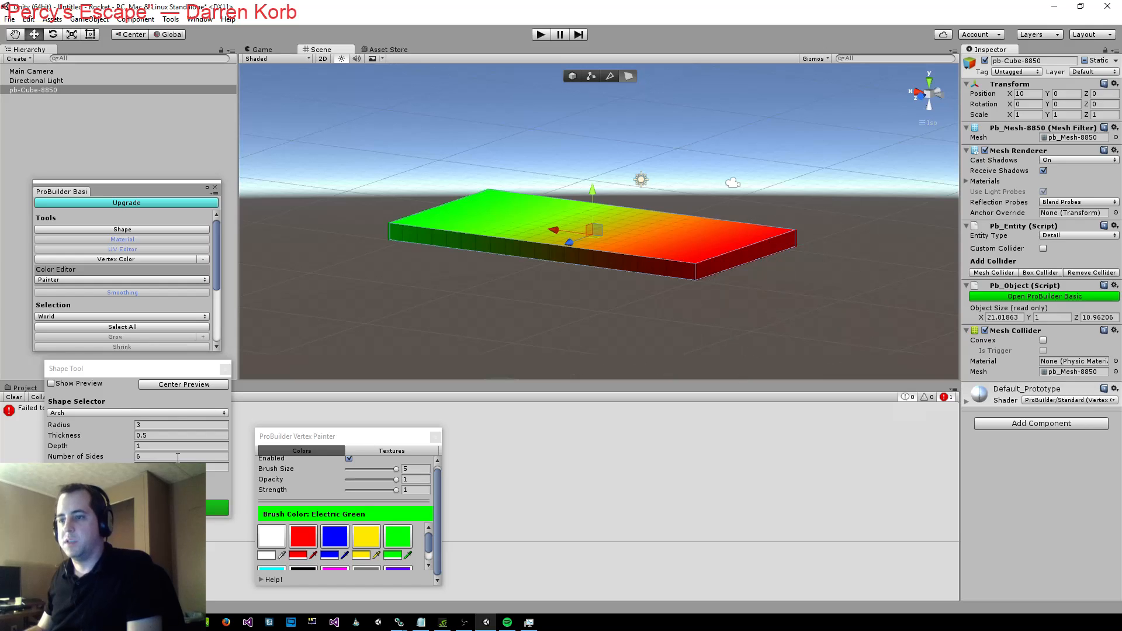
click(218, 507)
Vertex-paint the new arch Electric Green with the size 5 brush
right_drag(853, 171, 760, 231)
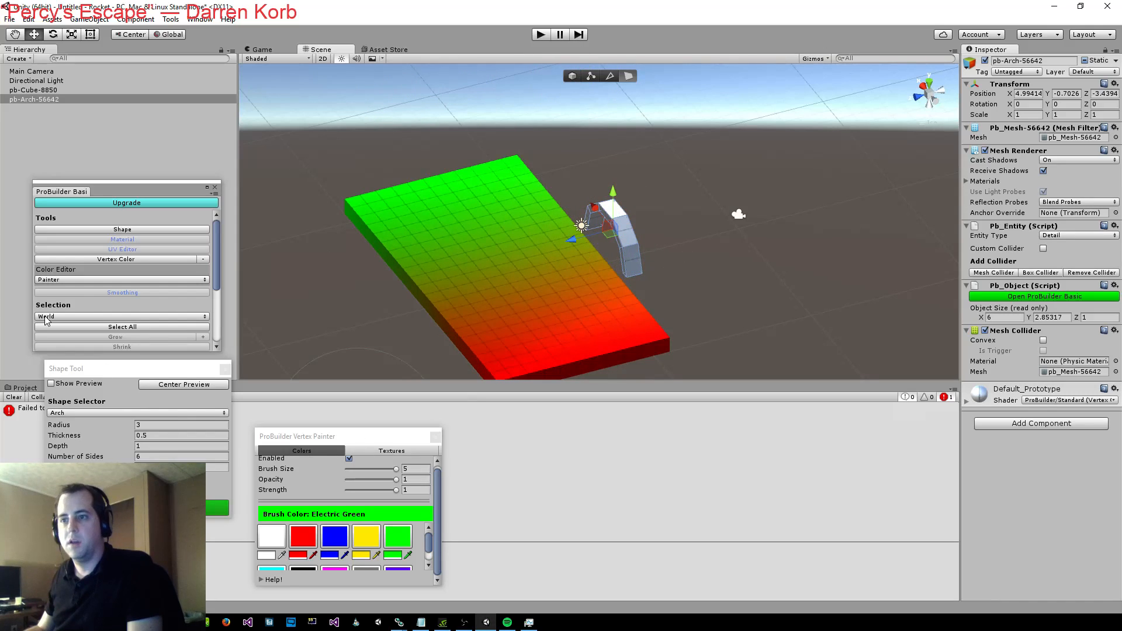
mouse_move(596, 246)
mouse_down()
mouse_move(625, 233)
mouse_move(634, 266)
mouse_move(633, 237)
mouse_move(598, 214)
mouse_up()
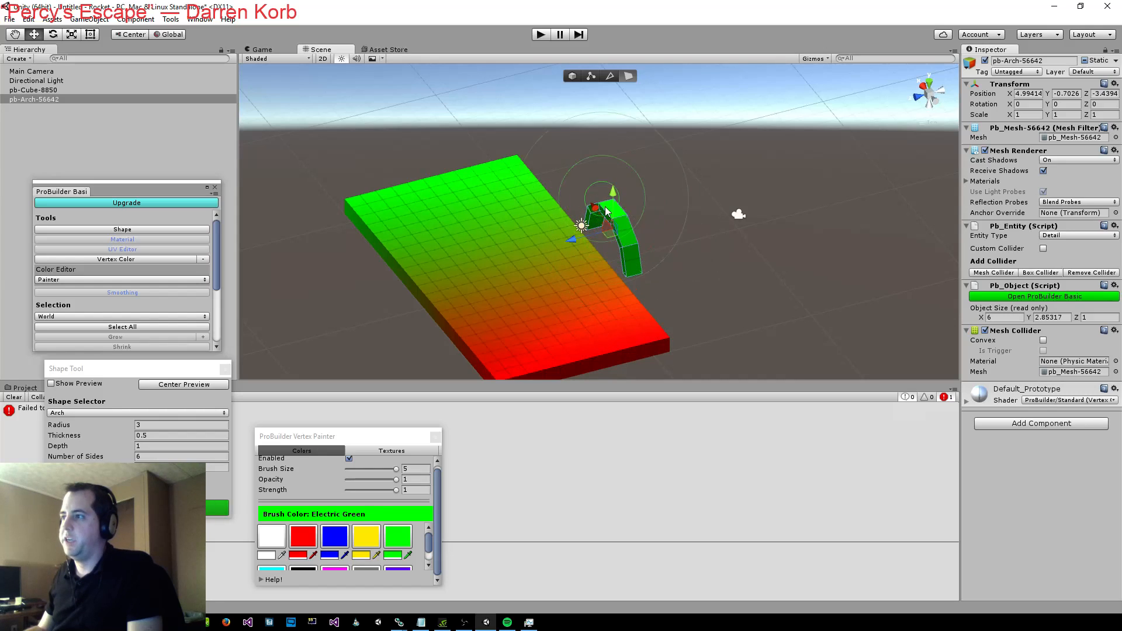
alt+drag(643, 235, 864, 223)
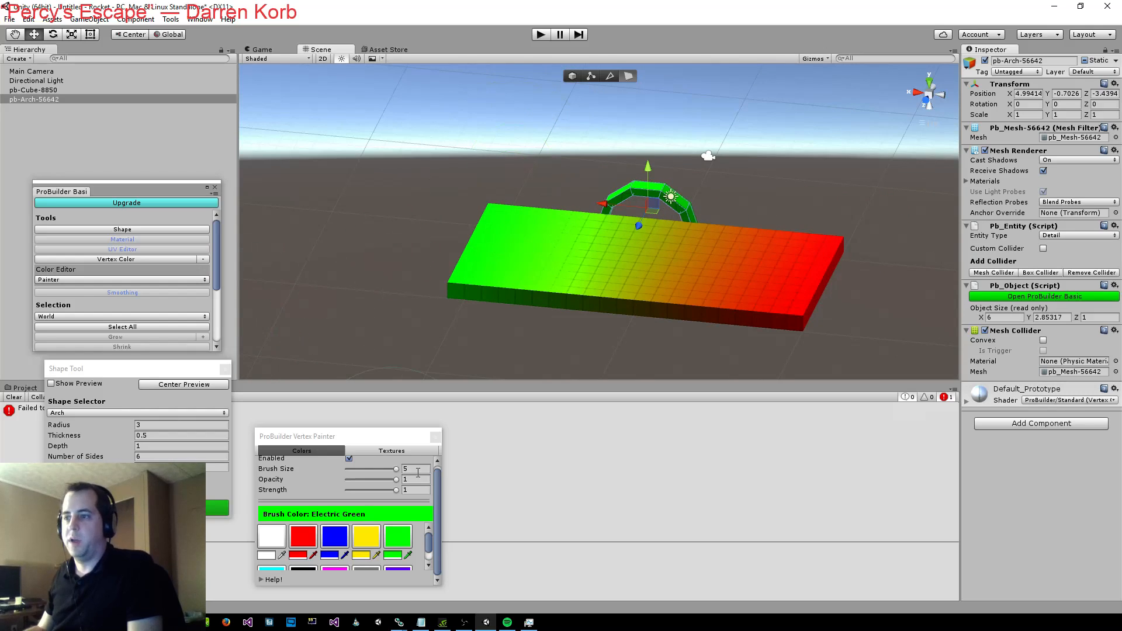
drag(439, 478, 454, 464)
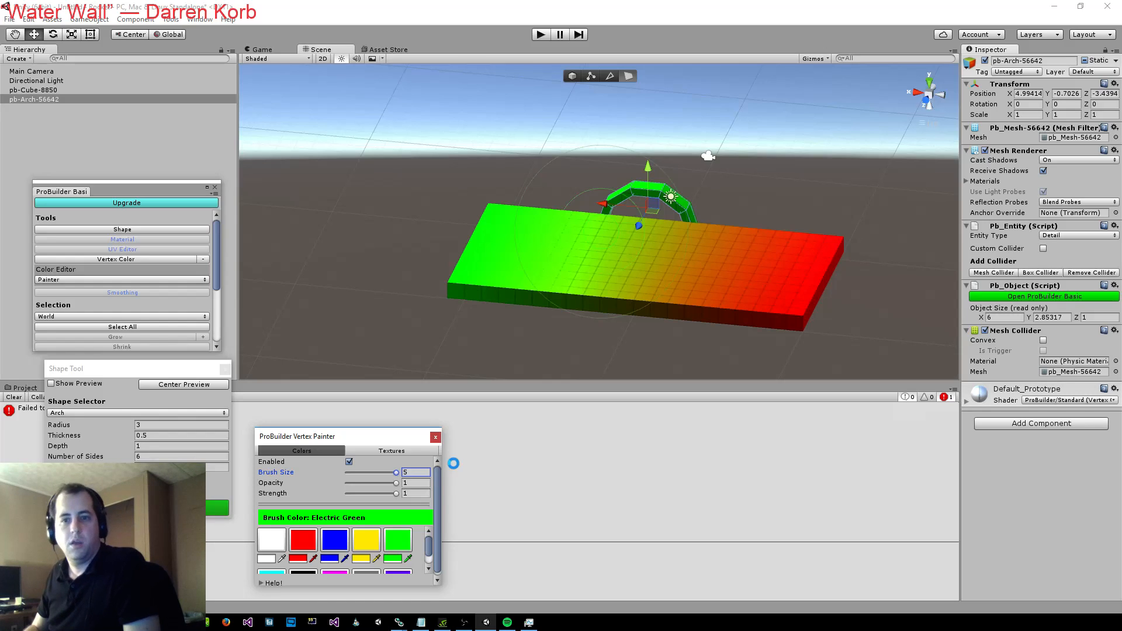
Save the scene as pitch in the Rocket project's Assets folder
key(ctrl+s)
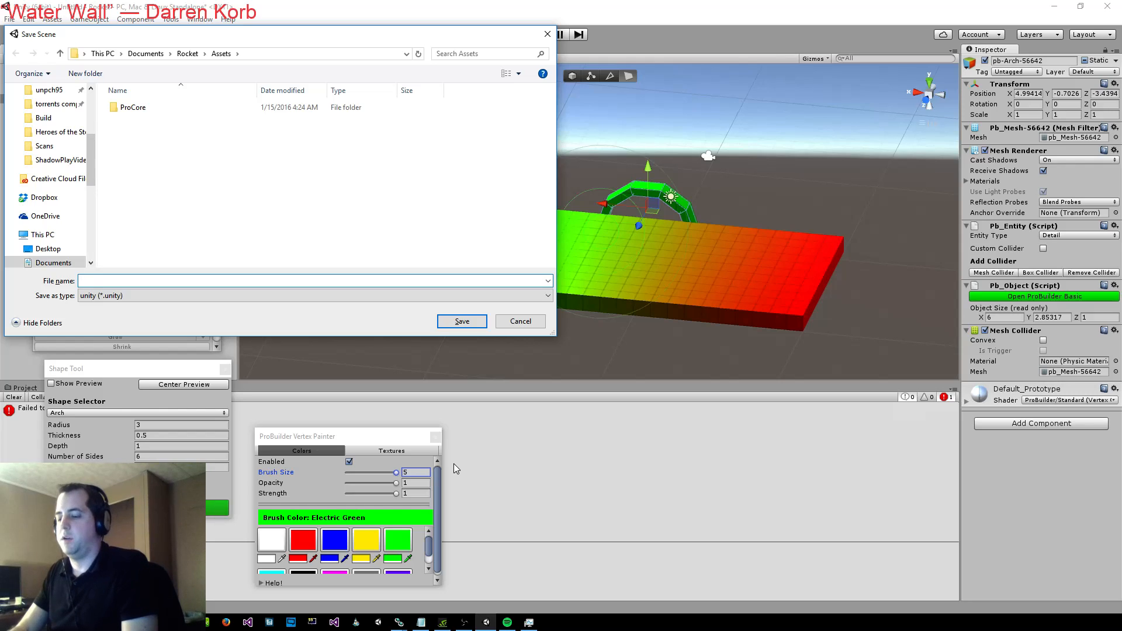
text(p)
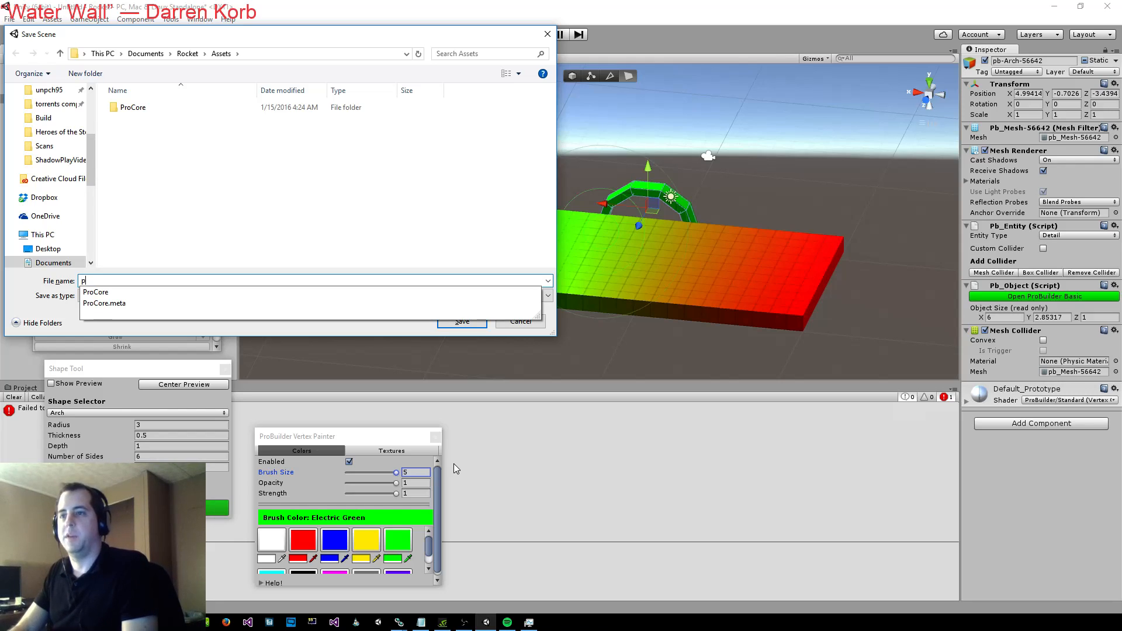
text(itch)
key(Return)
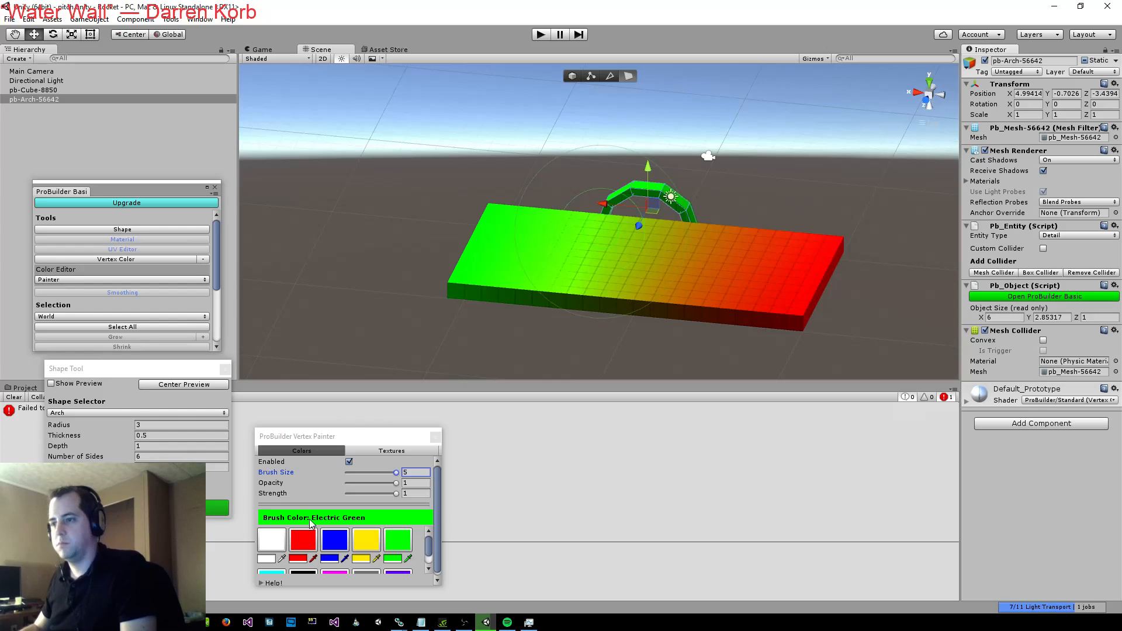
Set the Vertex Painter's brush color to Red and activate the Move tool
click(387, 451)
click(316, 452)
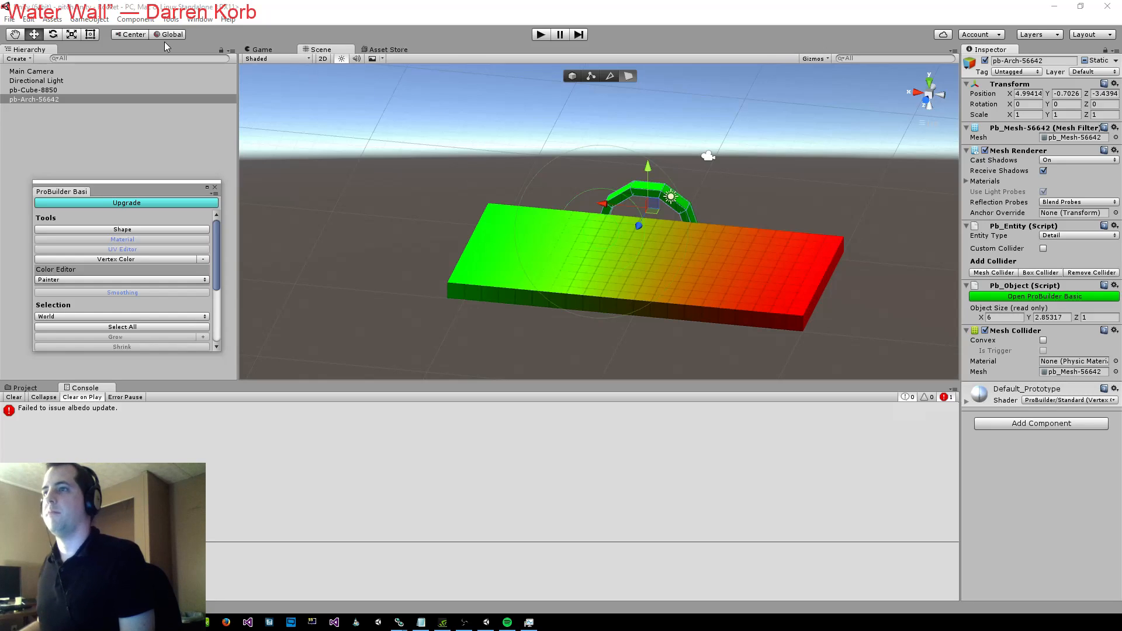
click(489, 18)
key(q)
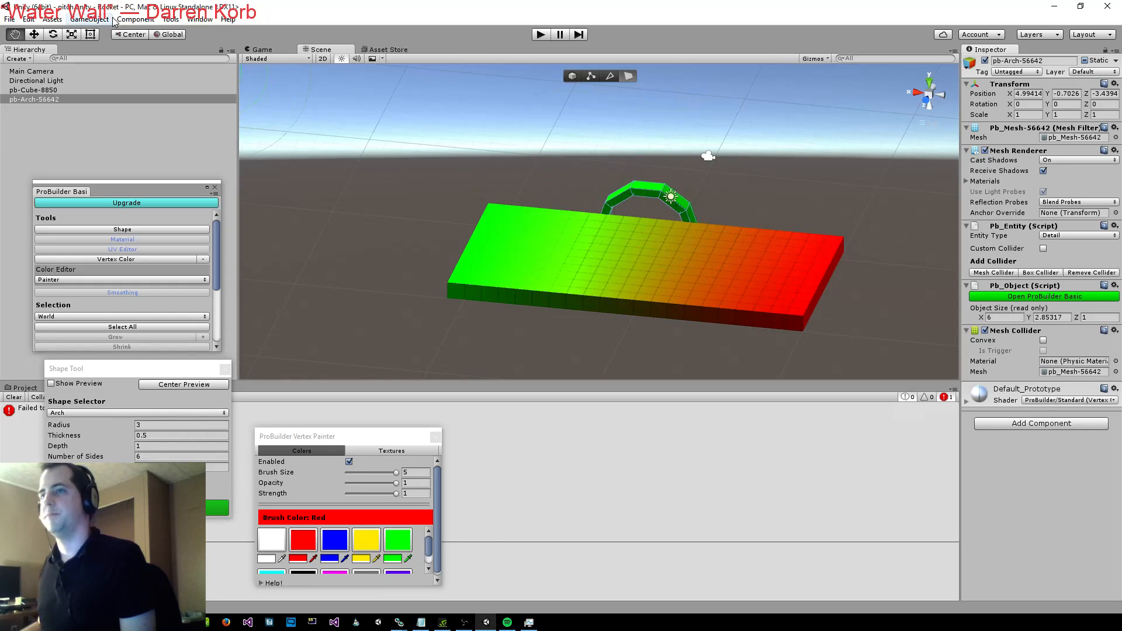
click(34, 35)
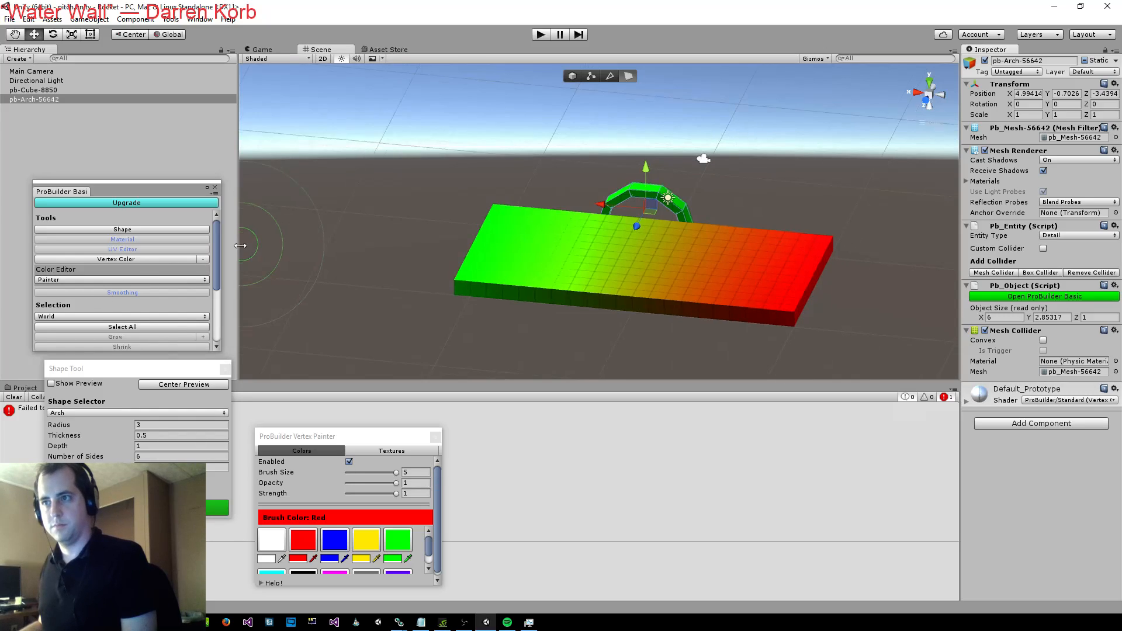
Switch the vertex color editor type to Palette and back to Painter
drag(216, 255, 230, 211)
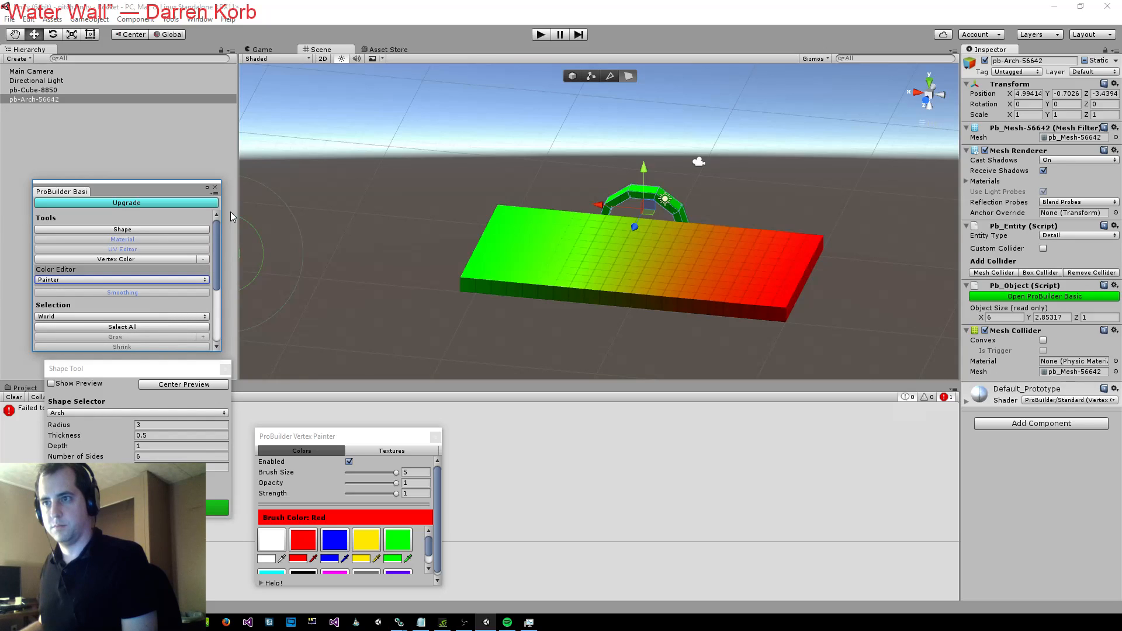
click(184, 279)
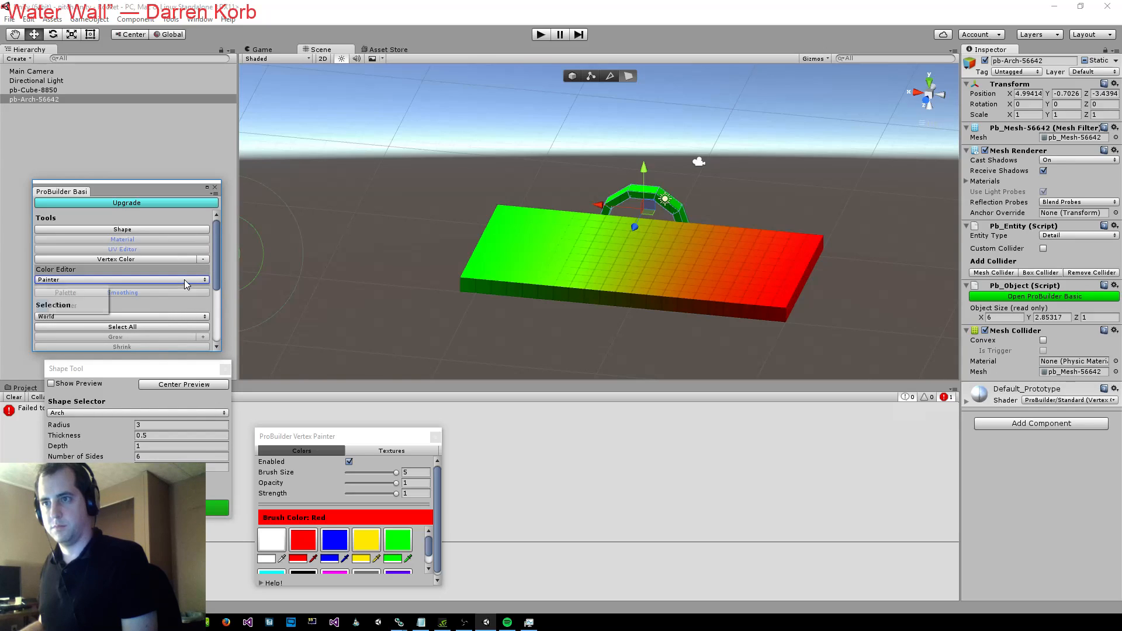
click(62, 295)
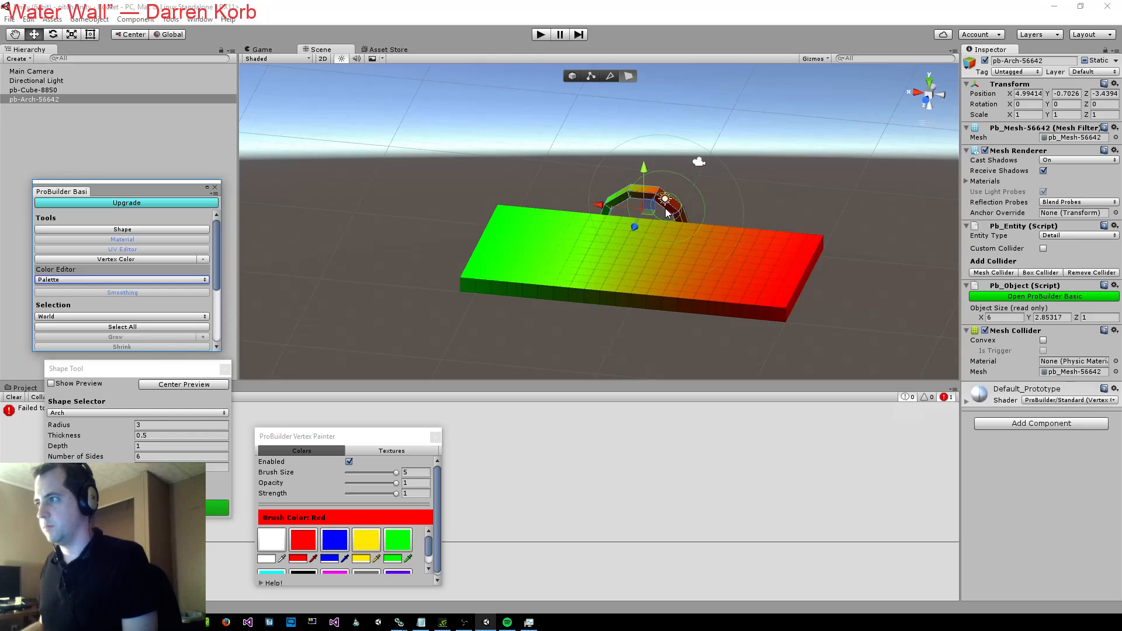
click(103, 279)
click(62, 305)
click(146, 280)
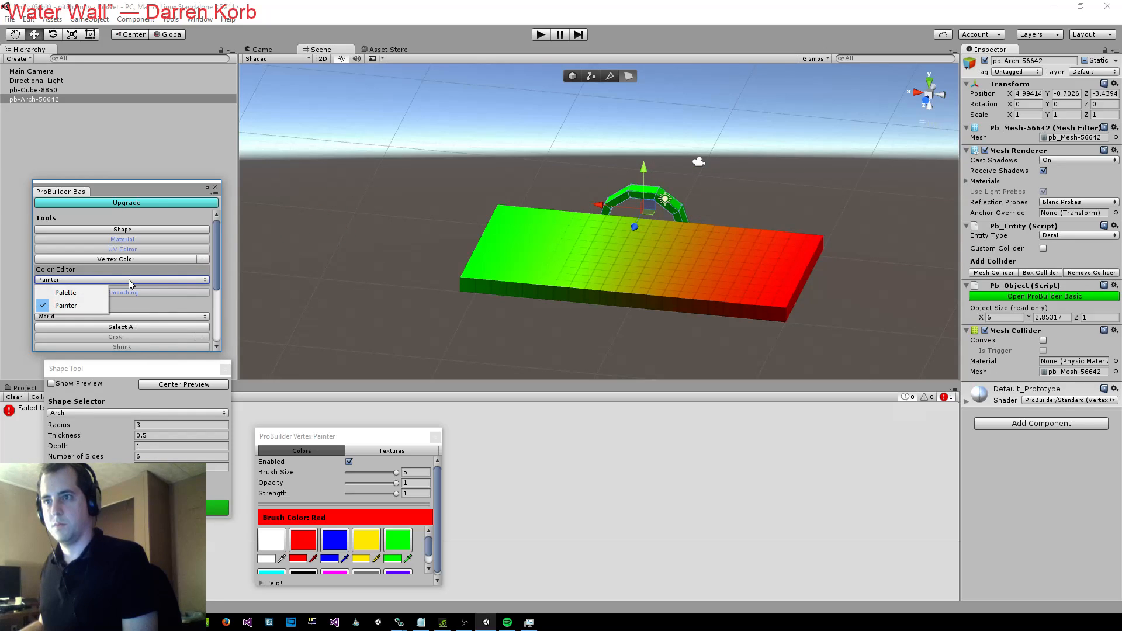
click(124, 231)
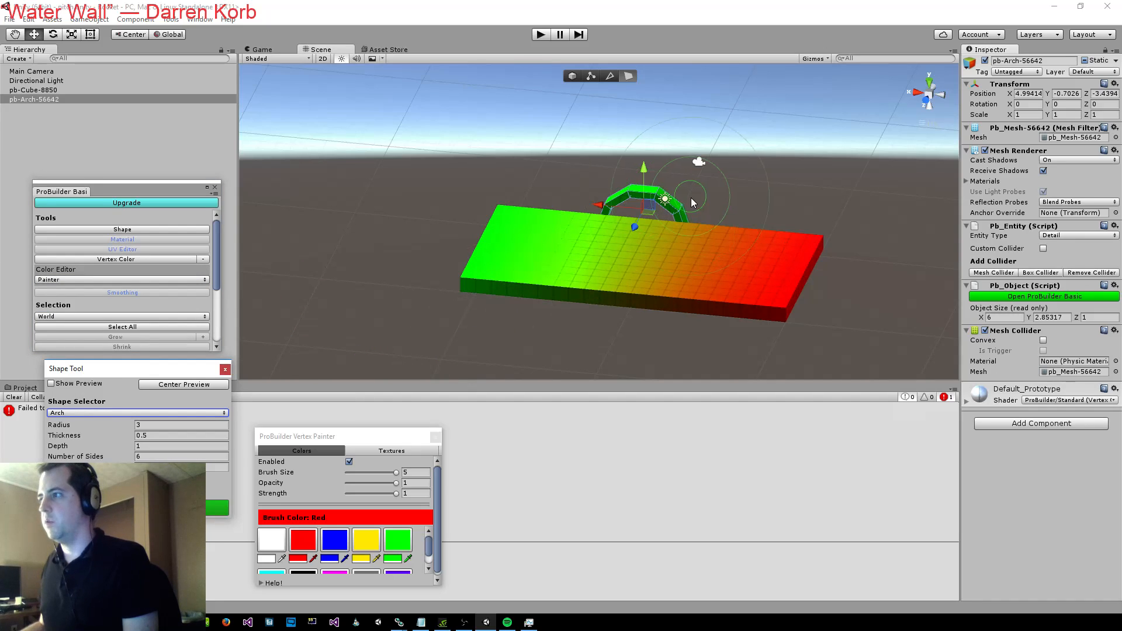
Cycle through the Rotate, Scale and Rect tools on the selected arch
alt+drag(883, 246, 779, 267)
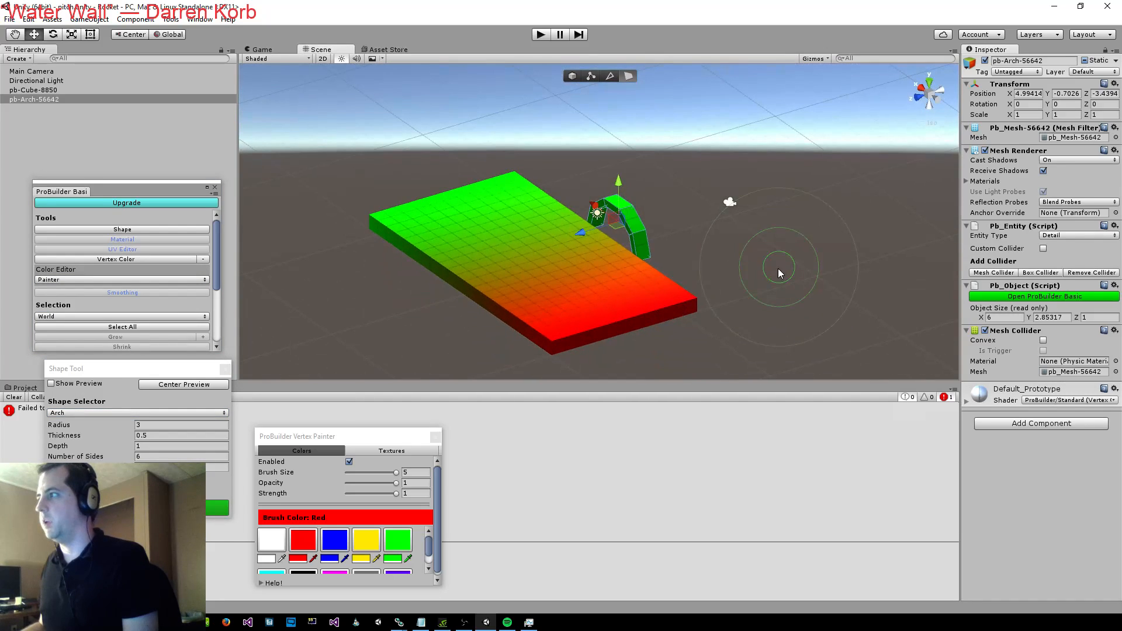
key(e)
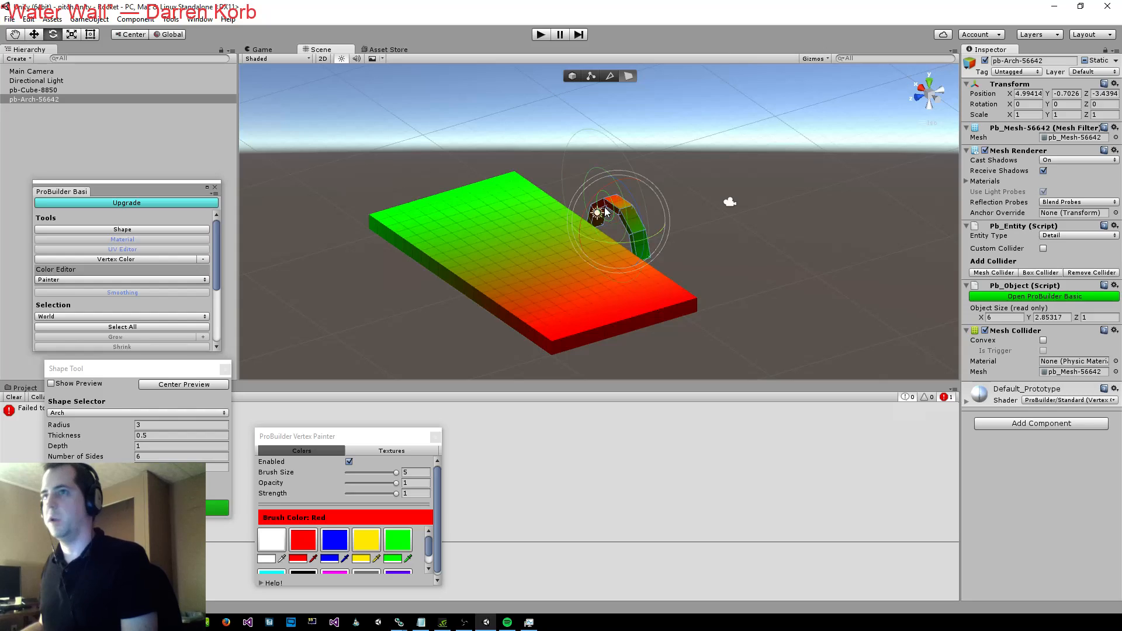
key(t)
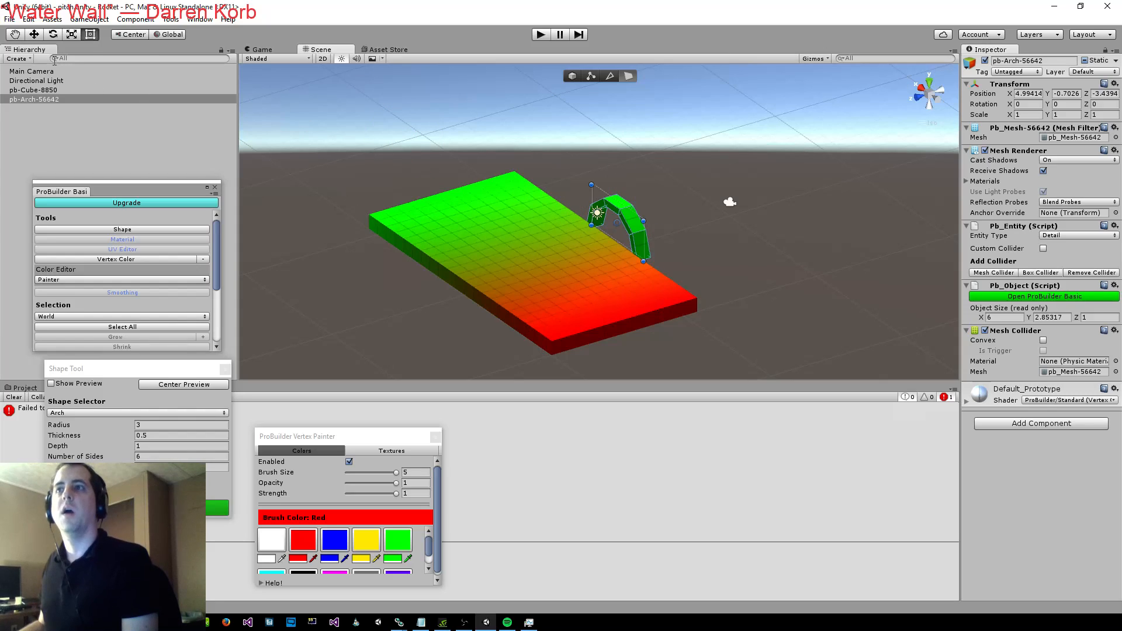
key(e)
key(r)
key(t)
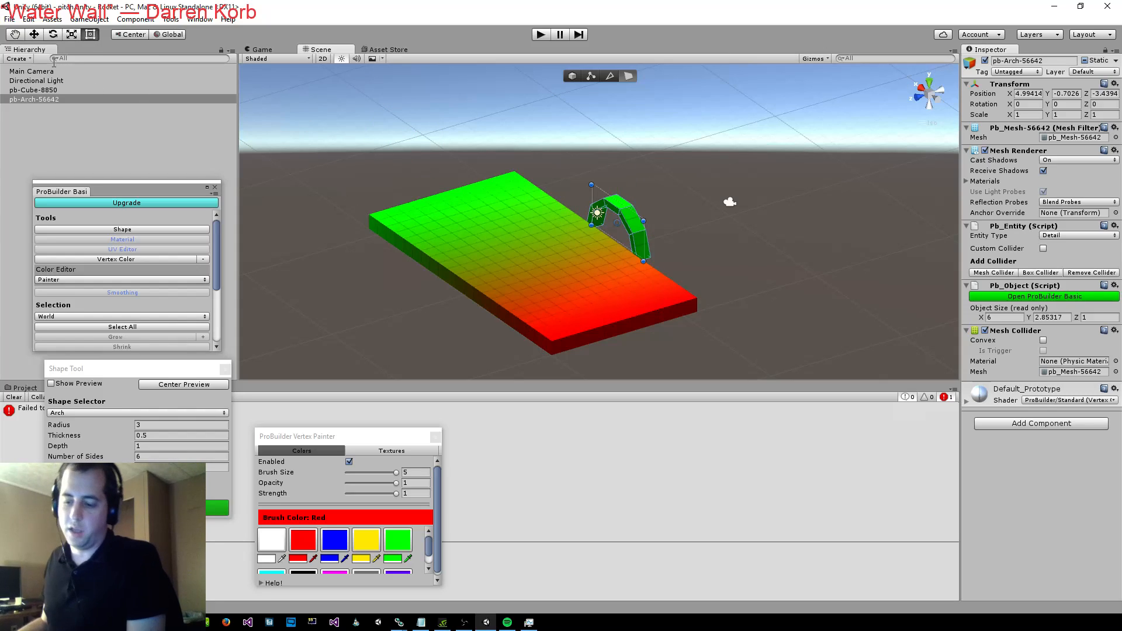
key(e)
key(r)
key(t)
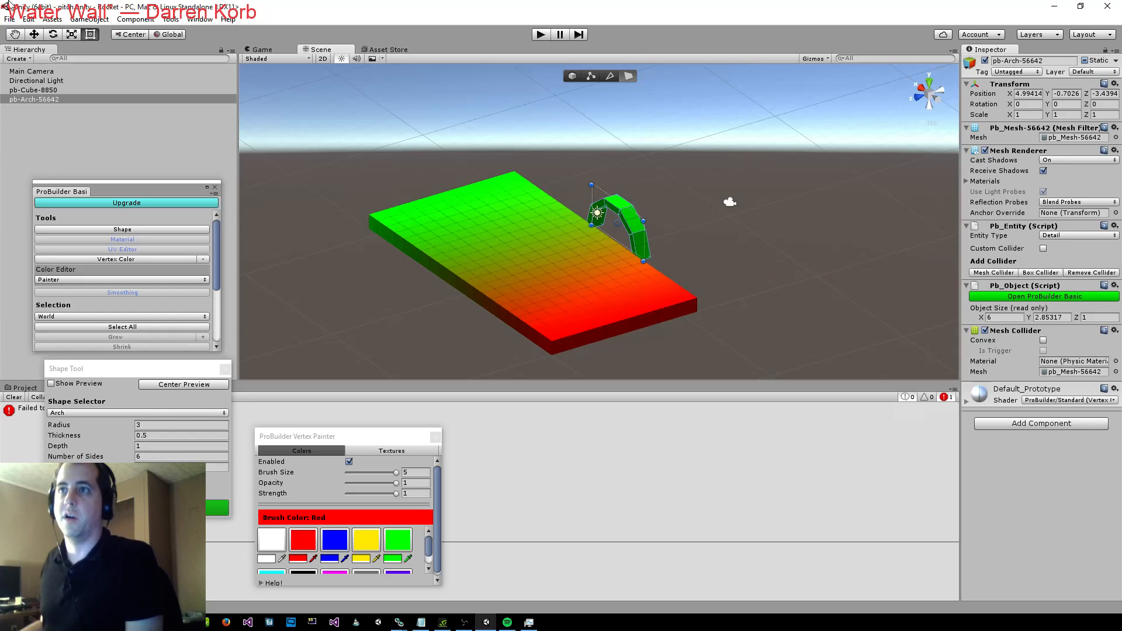
Run through all the transform tools on the arch, from Hand and Move to Rotate, Scale and Rect
click(15, 35)
key(w)
key(e)
key(r)
key(t)
key(e)
key(r)
key(t)
key(r)
key(w)
key(q)
key(t)
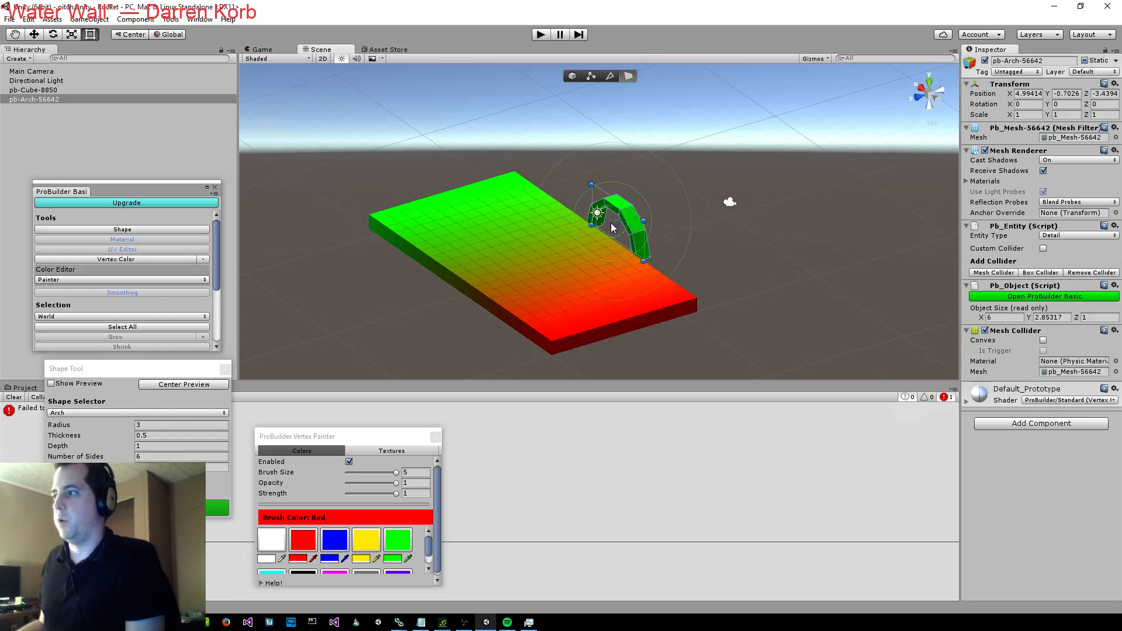
Show the Scale, Rotate and Move gizmos on the arch one after another
click(77, 35)
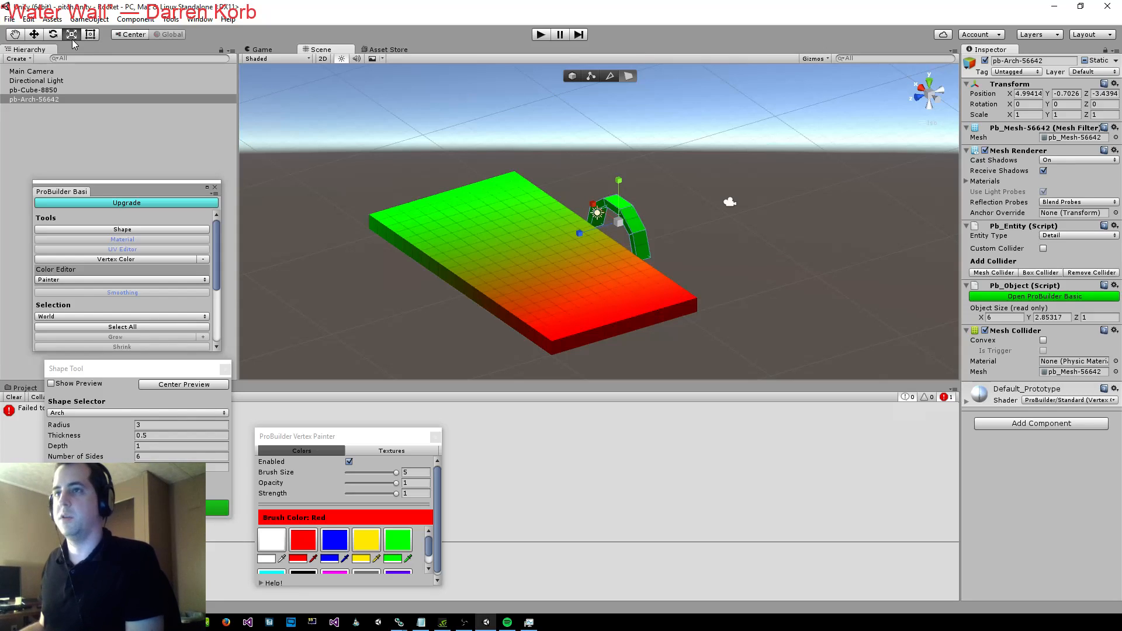
key(e)
key(r)
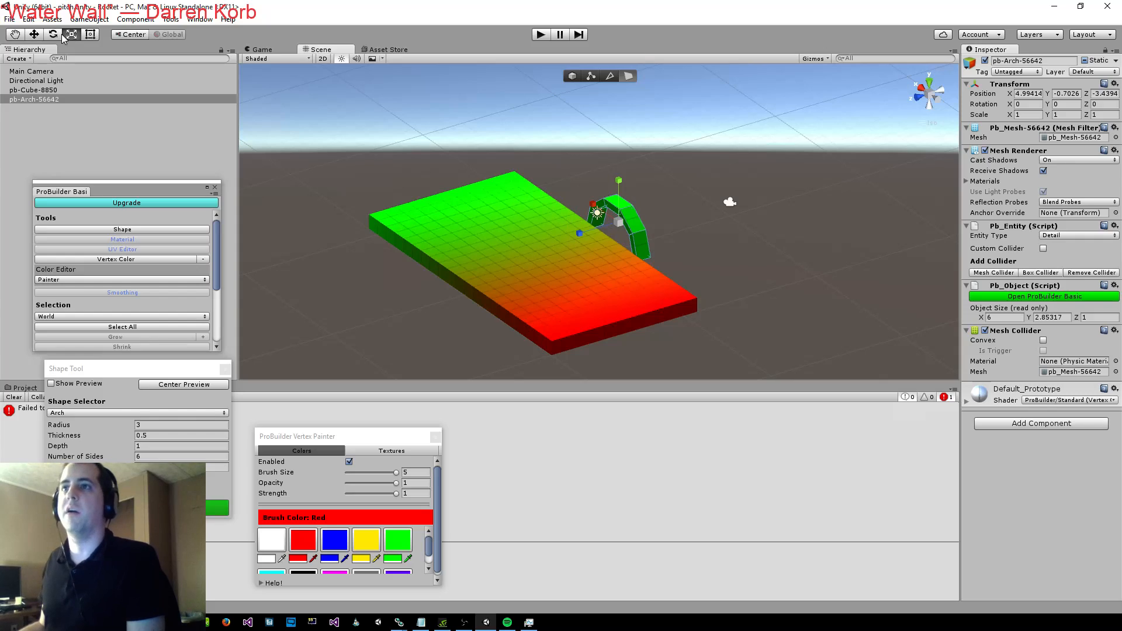
click(55, 34)
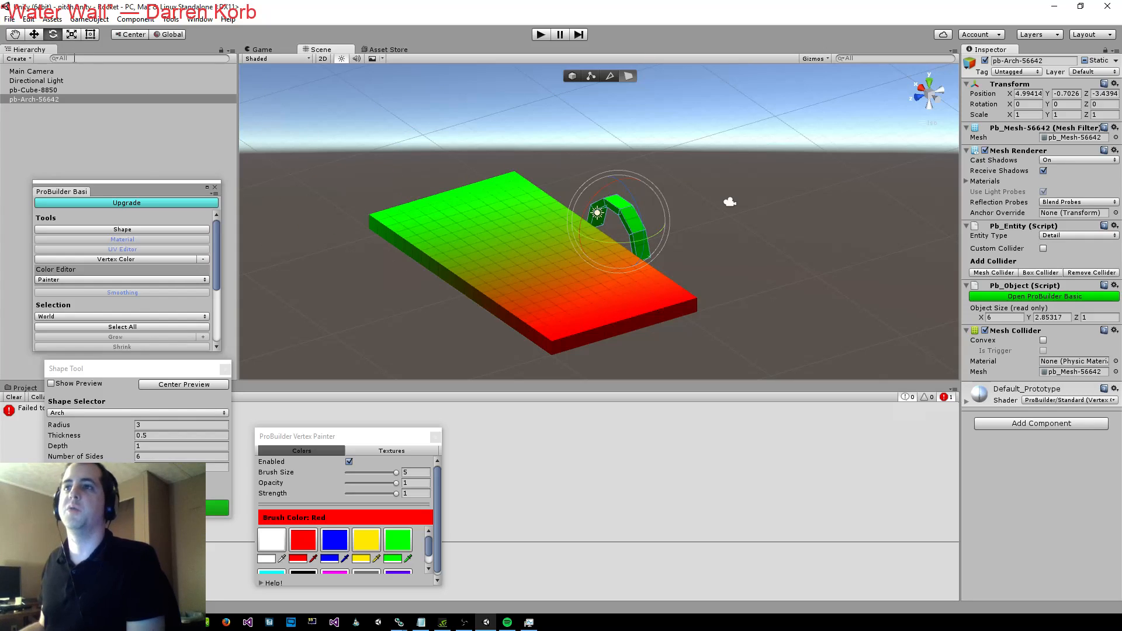
click(34, 35)
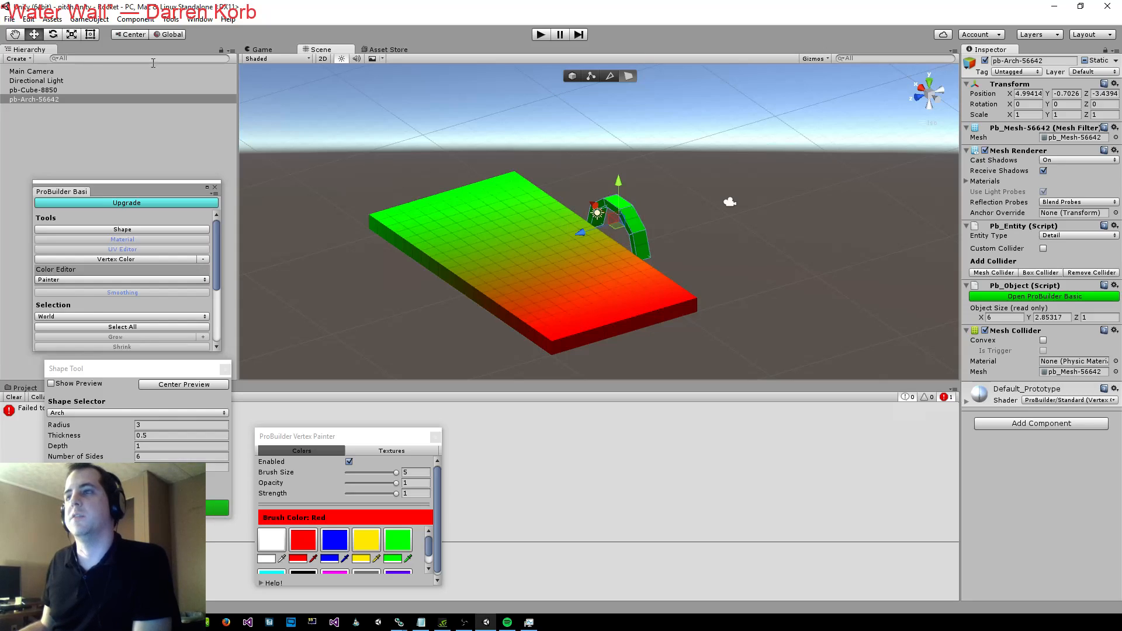
Activate the Hand tool and view the slab and arch from several angles
key(q)
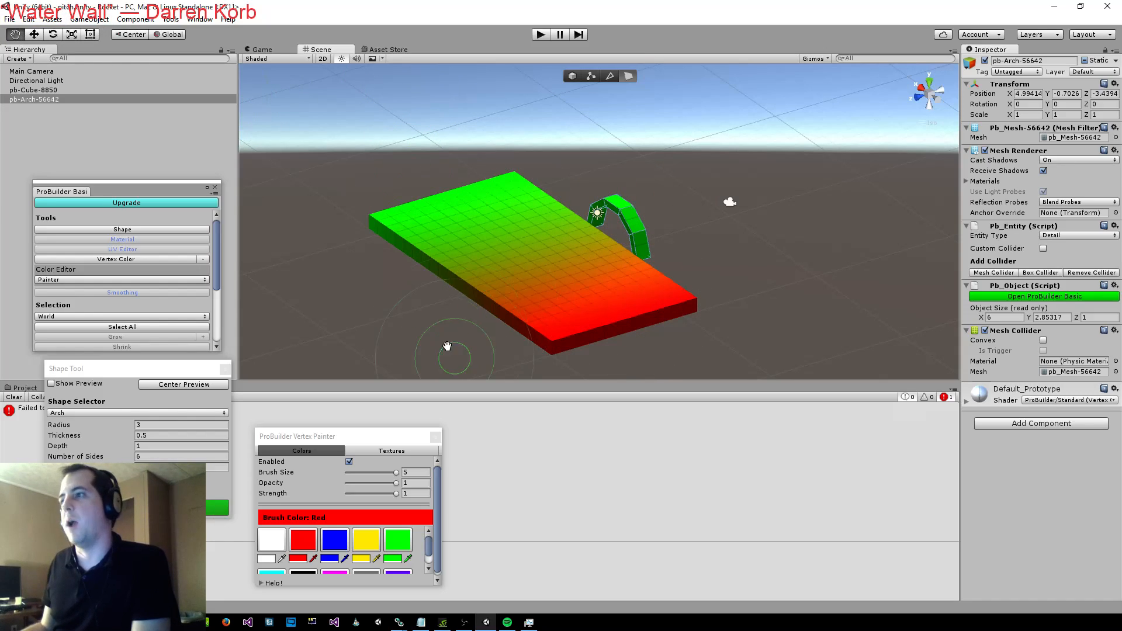
alt+drag(714, 225, 842, 243)
scroll(801, 235, down, 2)
alt+drag(798, 234, 760, 231)
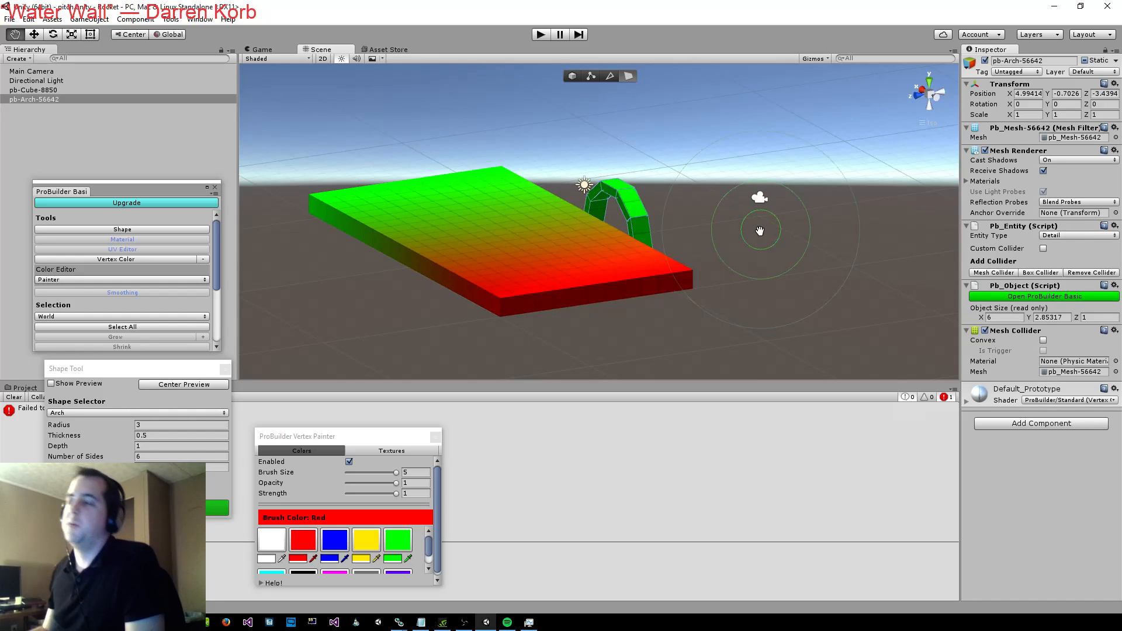
mouse_move(687, 237)
alt+mouse_down()
mouse_move(725, 216)
mouse_move(667, 221)
mouse_move(700, 226)
alt+mouse_up()
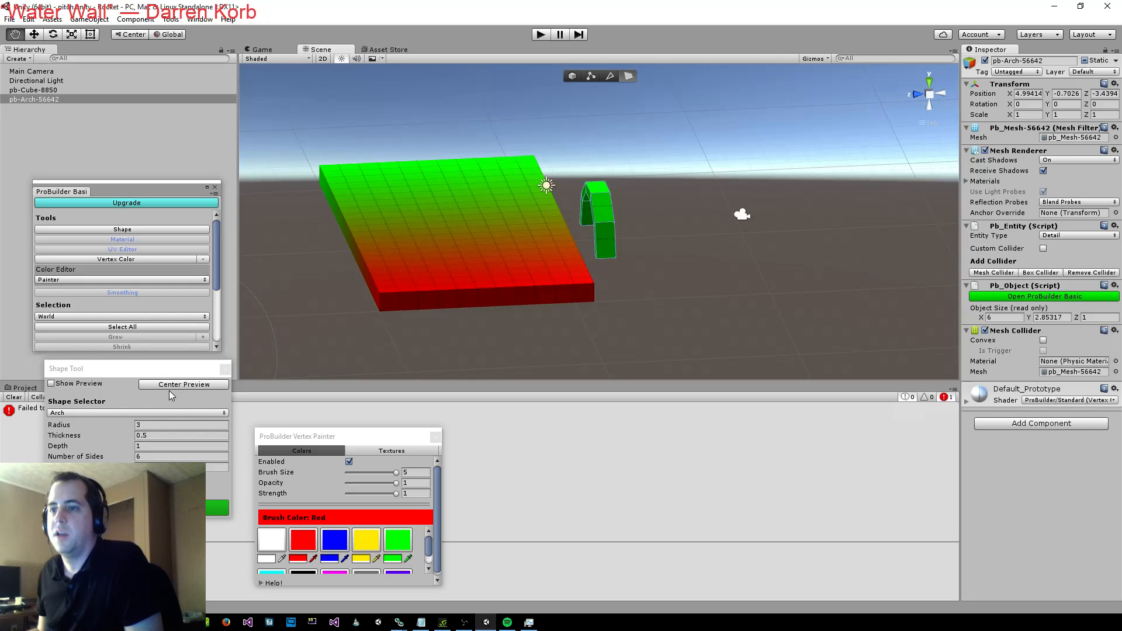
Collapse and re-expand the Vertex Color options, and bring up the Vertex Painter again
click(201, 260)
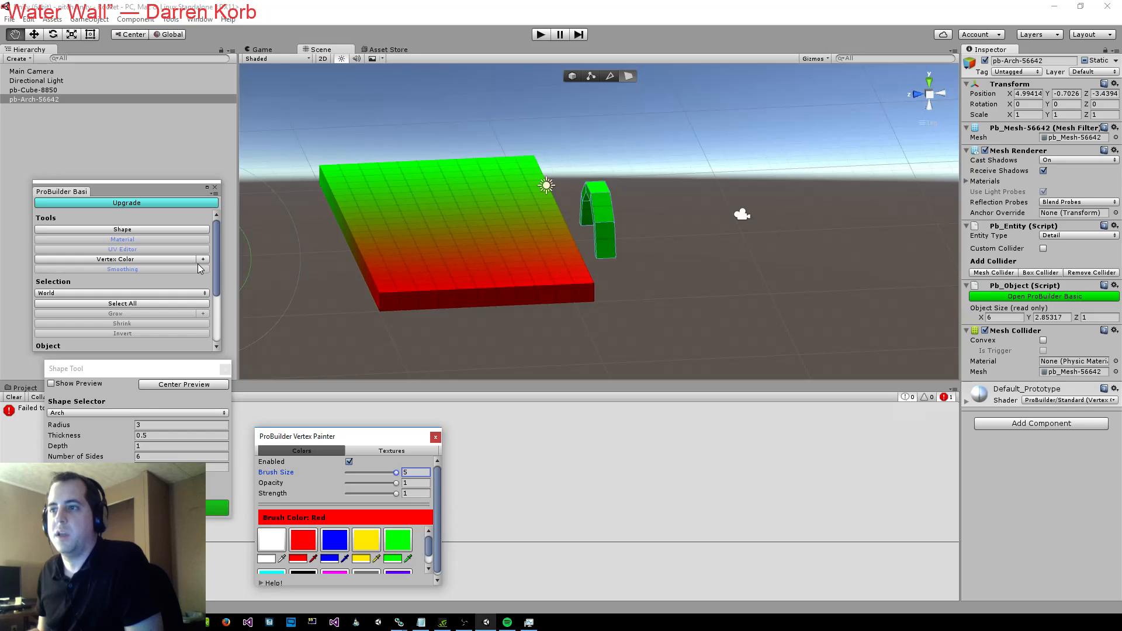
click(199, 261)
click(109, 259)
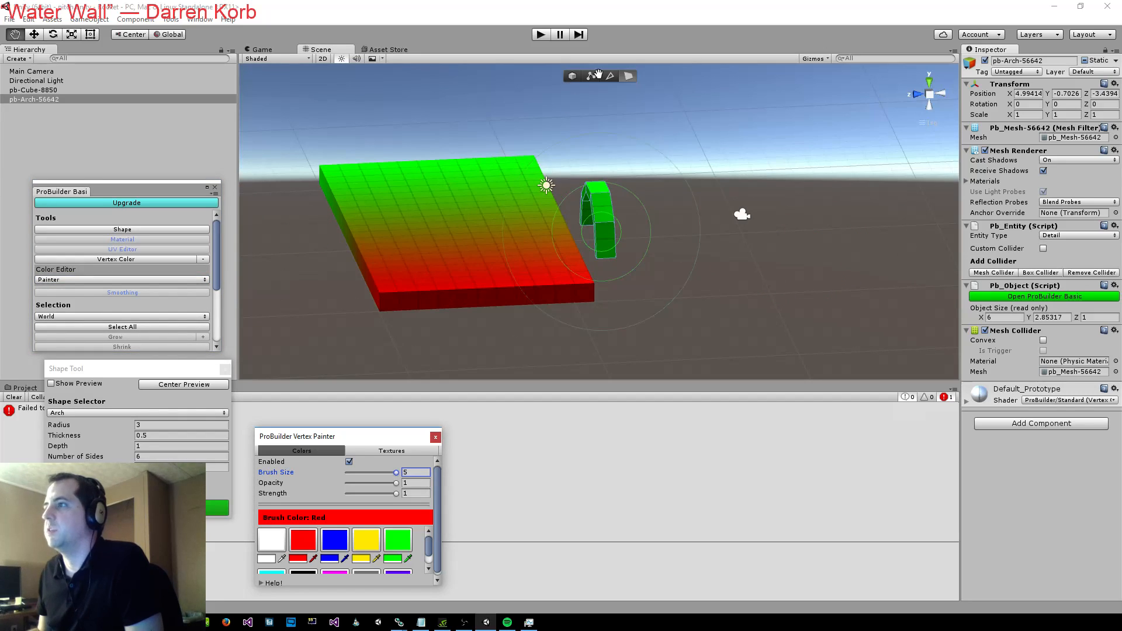
middle_drag(605, 212, 623, 226)
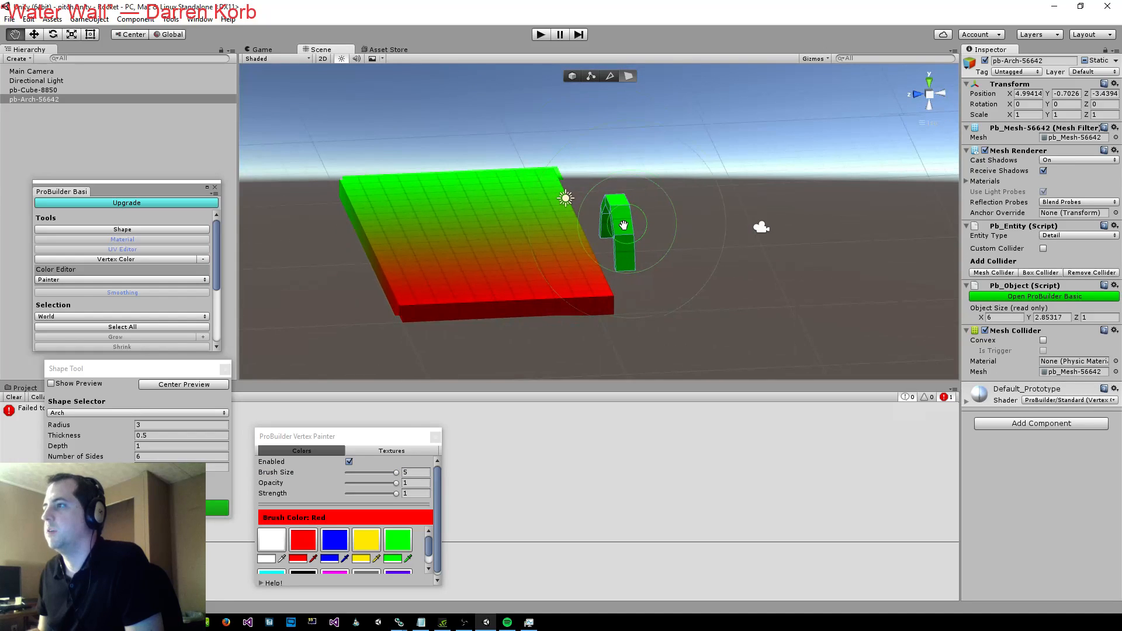